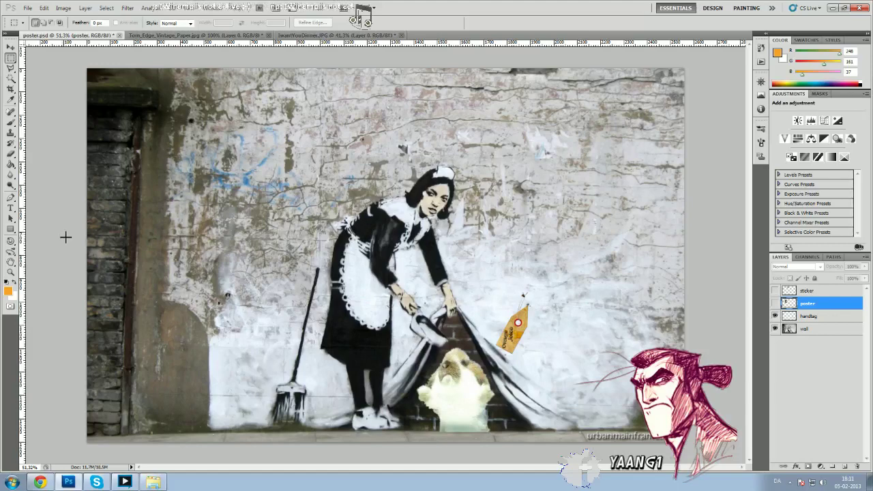
# Copy the torn vintage paper from Torn_Edge_Vintage_Paper.jpg and paste it into poster.psd as a new layer
pyautogui.click(231, 36)
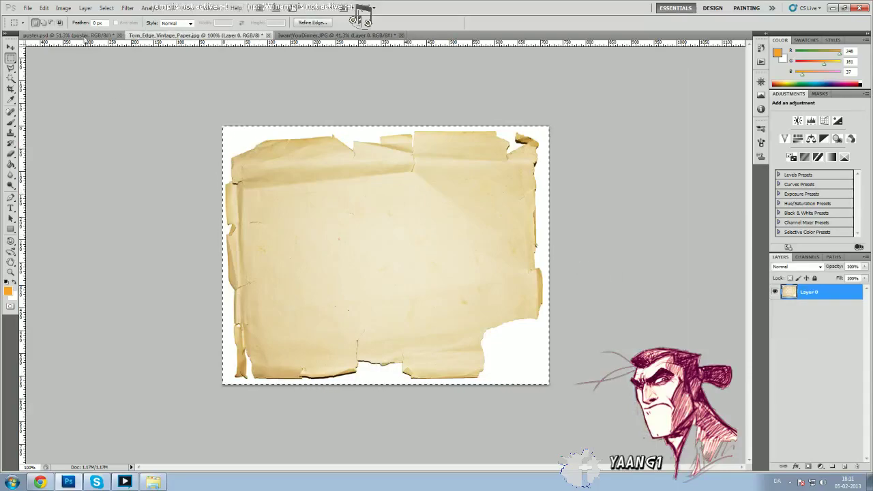
pyautogui.click(85, 35)
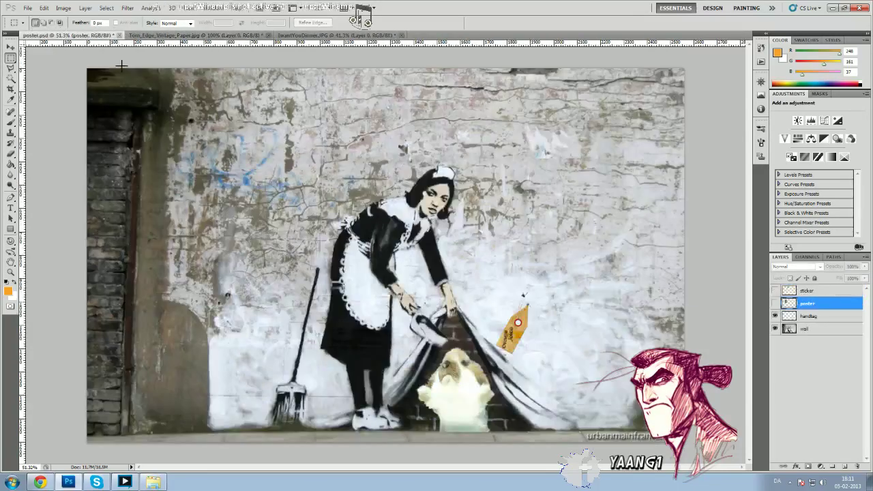
pyautogui.click(158, 37)
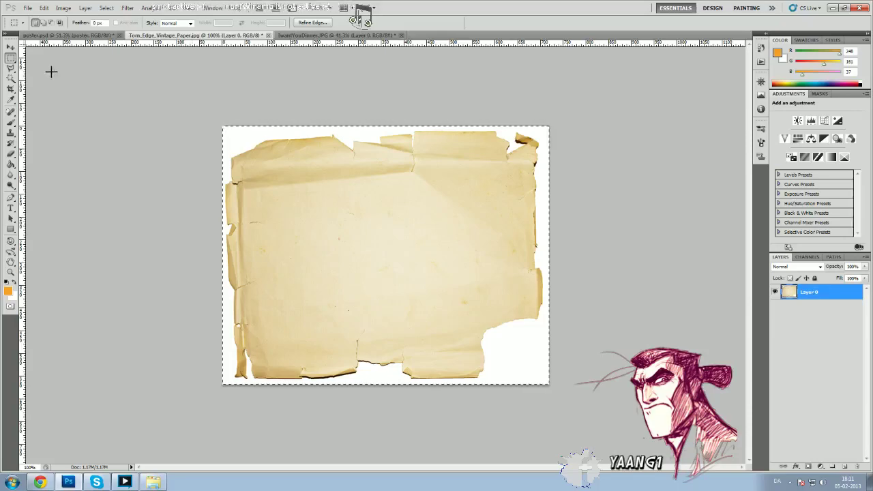
pyautogui.click(63, 34)
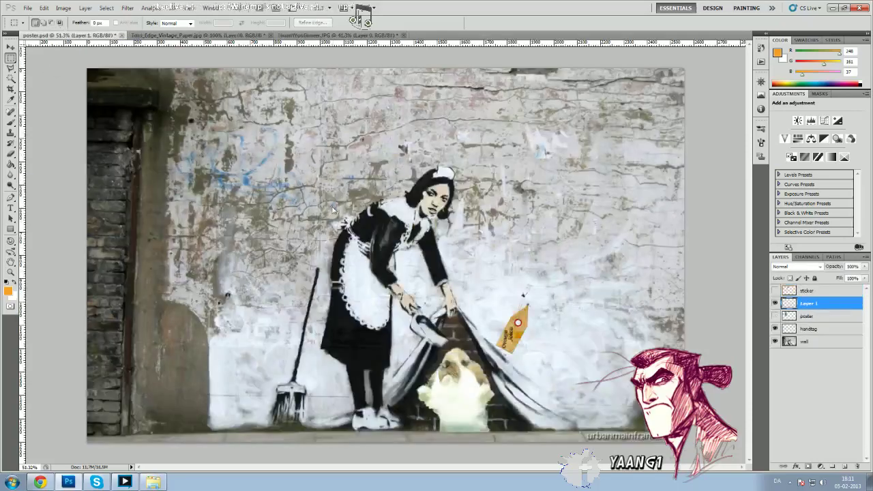
pyautogui.hotkey('ctrl', 'v')
# Move the pasted paper onto the wall, up and left of the maid, and rotate it about -87.5° into portrait orientation
pyautogui.click(10, 48)
pyautogui.moveTo(400, 253); pyautogui.dragTo(258, 179)
pyautogui.hotkey('ctrl', 't')
pyautogui.moveTo(252, 86); pyautogui.dragTo(153, 180)
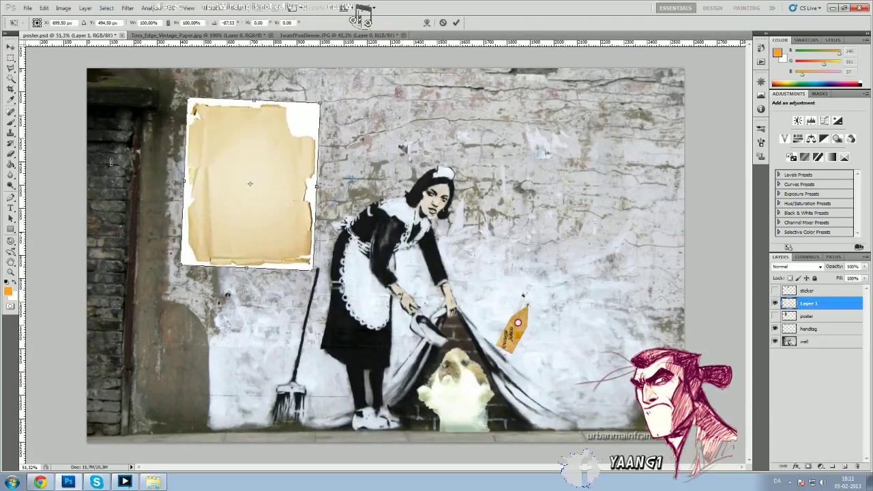
pyautogui.press('Return')
# Nudge the paper slightly left on the wall and rotate it clockwise by about 1.65°
pyautogui.moveTo(260, 170); pyautogui.dragTo(250, 168)
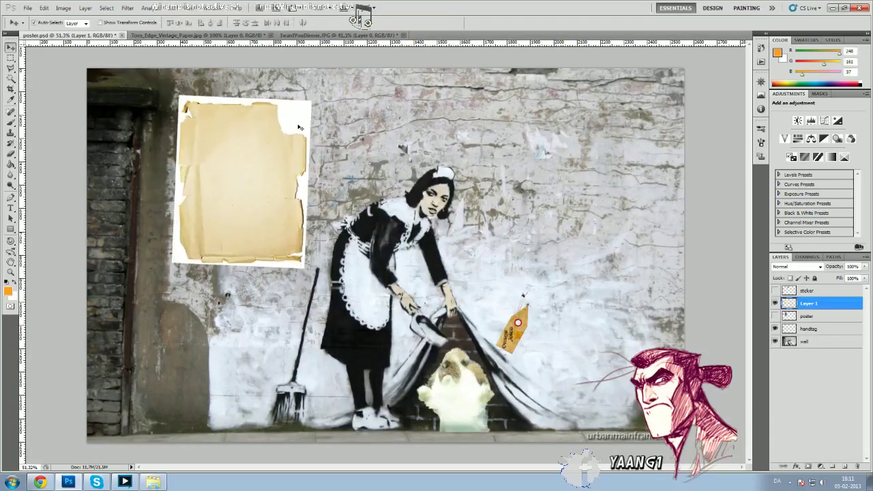
pyautogui.hotkey('ctrl', 't')
pyautogui.moveTo(161, 107); pyautogui.dragTo(163, 104)
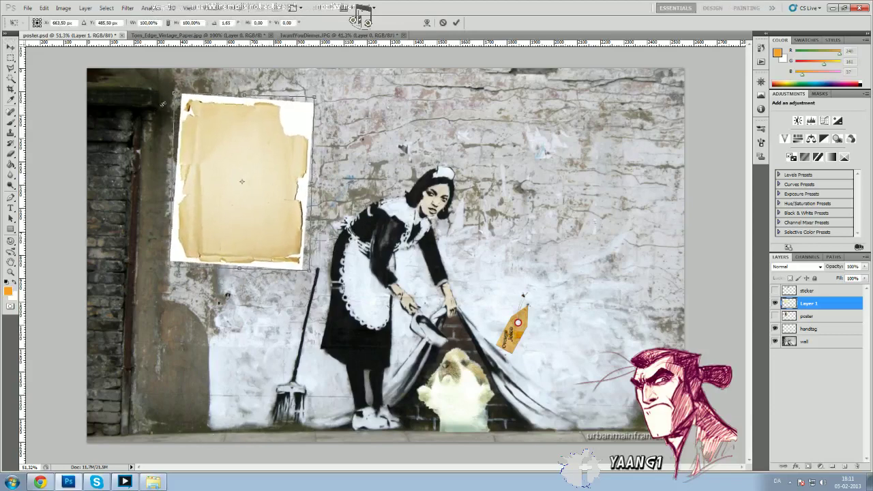
pyautogui.click(455, 22)
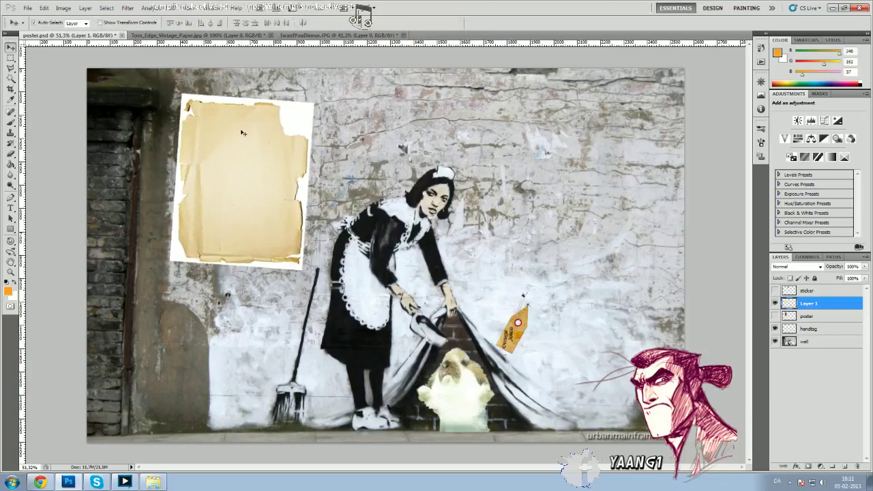
# Select the white background around the torn paper with the Magic Wand, delete it and clear the selection
pyautogui.click(11, 78)
pyautogui.click(305, 119)
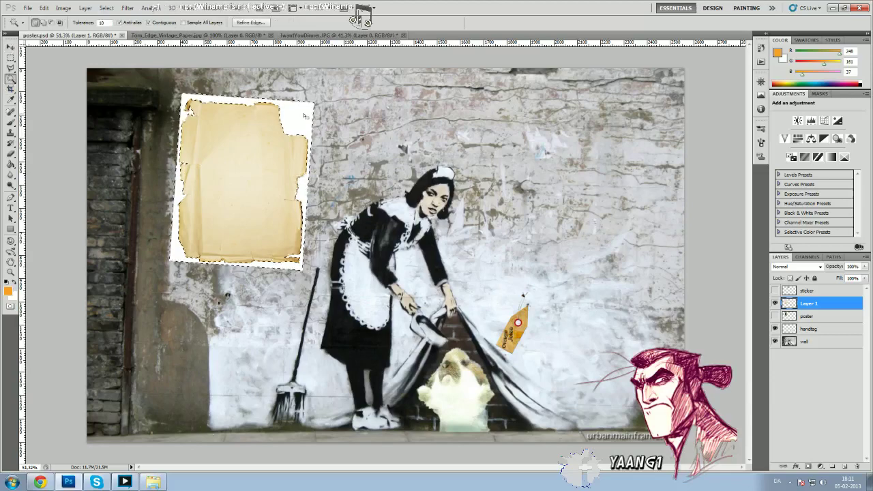
pyautogui.press('Delete')
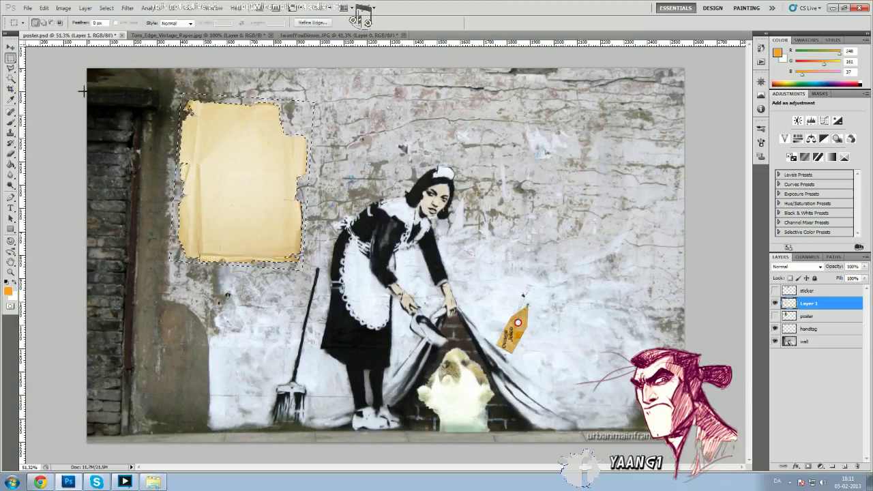
pyautogui.hotkey('ctrl', 'd')
pyautogui.press('m')
# Scale the paper to about 69%, tilt it slightly clockwise and place it over the blue graffiti on the wall
pyautogui.hotkey('ctrl', 't')
pyautogui.moveTo(310, 101); pyautogui.dragTo(269, 152)
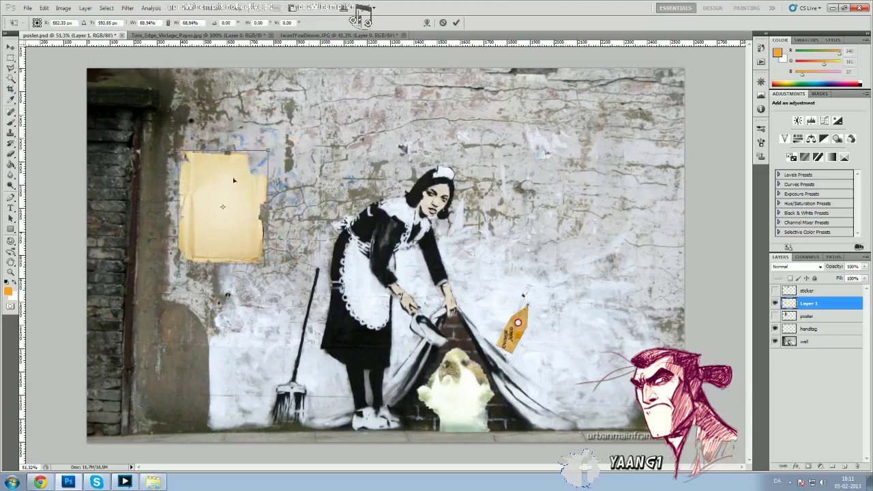
pyautogui.moveTo(230, 187); pyautogui.dragTo(239, 158)
pyautogui.moveTo(169, 132); pyautogui.dragTo(171, 125)
pyautogui.moveTo(236, 139); pyautogui.dragTo(229, 134)
pyautogui.click(456, 24)
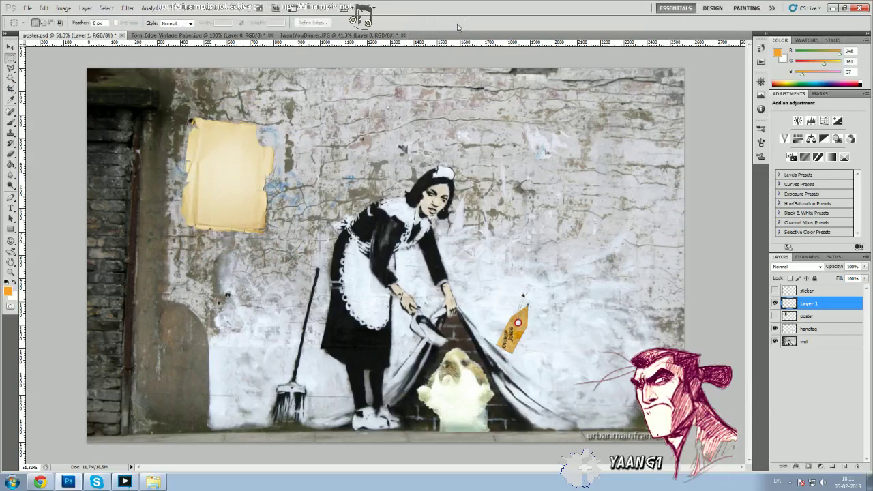
# Add a Drop Shadow layer style with its default settings to the paper layer
pyautogui.doubleClick(843, 304)
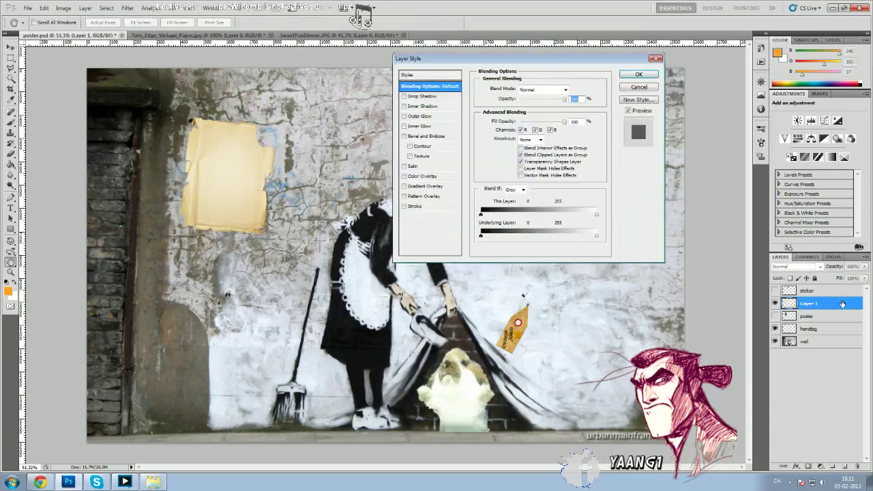
pyautogui.click(404, 96)
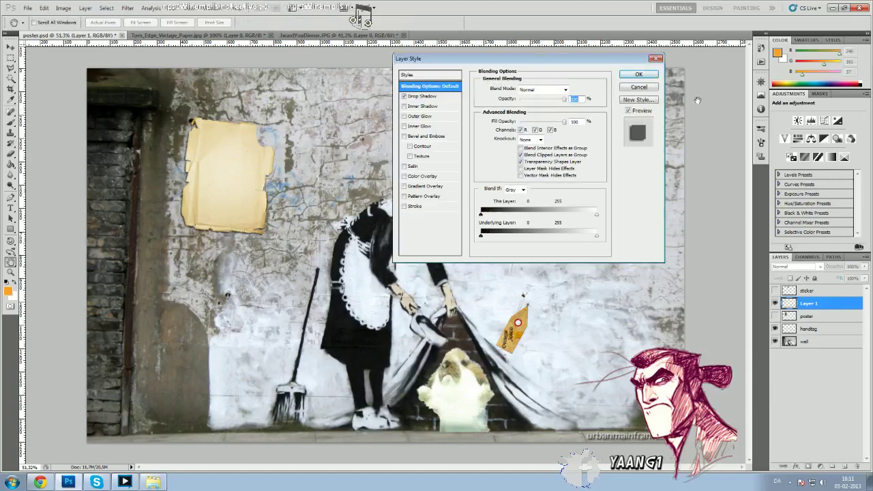
pyautogui.click(638, 75)
# Darken the paper layer with Brightness/Contrast, setting the brightness to about -51
pyautogui.click(63, 8)
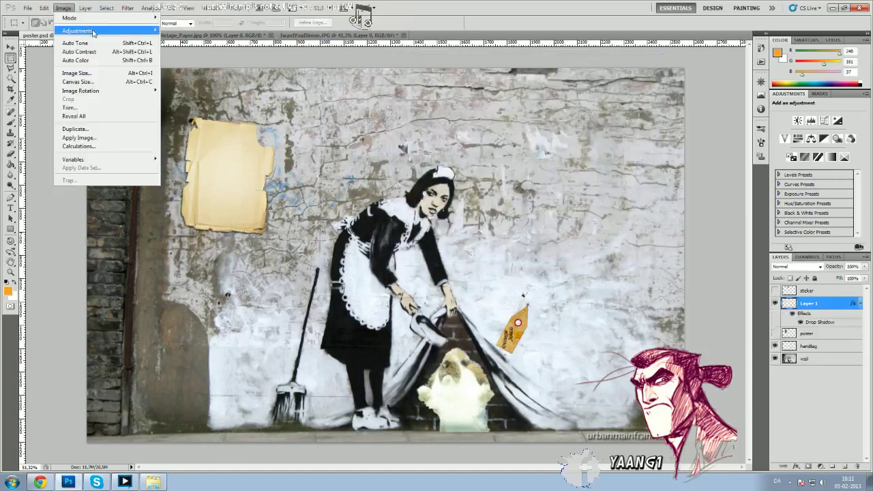
pyautogui.moveTo(93, 32)
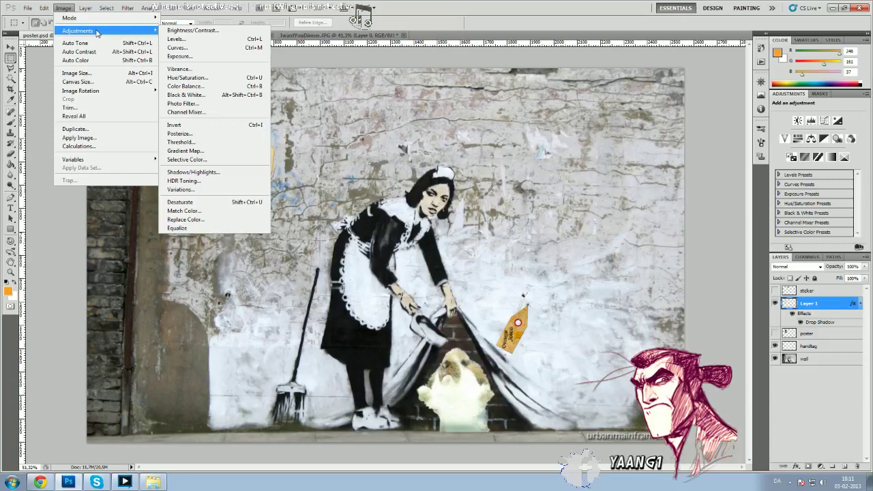
pyautogui.click(192, 31)
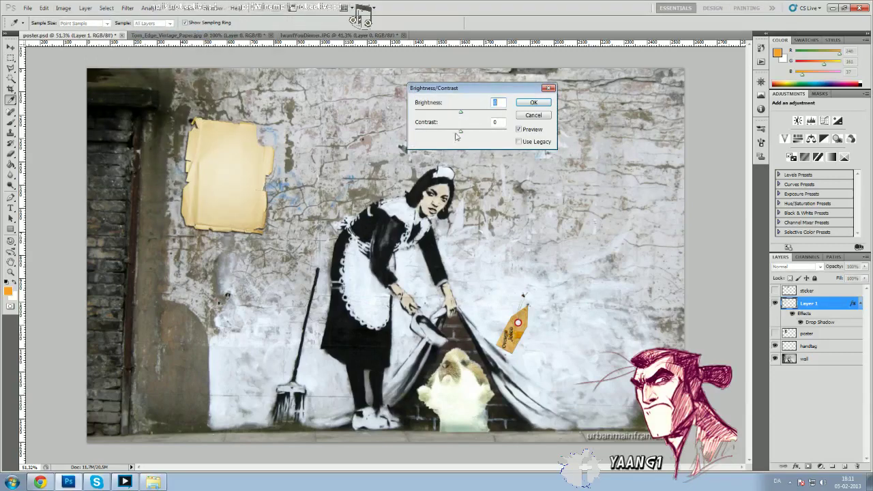
pyautogui.moveTo(461, 116); pyautogui.dragTo(444, 114)
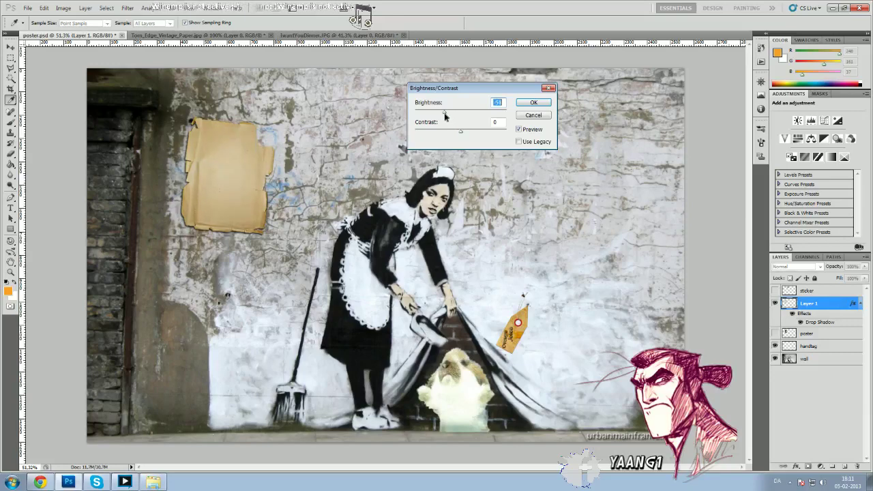
pyautogui.click(534, 102)
# Set the paper layer's Levels black input to 35 and its blend mode to Multiply
pyautogui.click(63, 7)
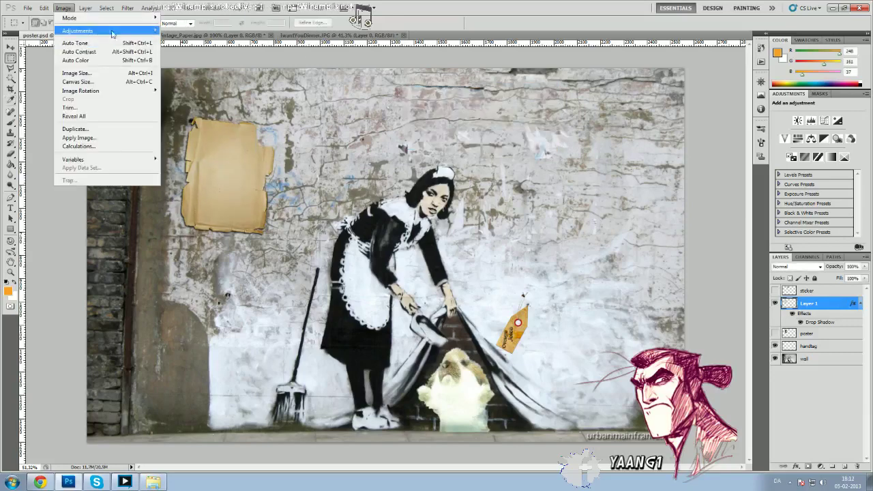
pyautogui.click(176, 38)
pyautogui.moveTo(609, 153)
pyautogui.mouseDown()
pyautogui.moveTo(633, 156)
pyautogui.moveTo(623, 155)
pyautogui.mouseUp()
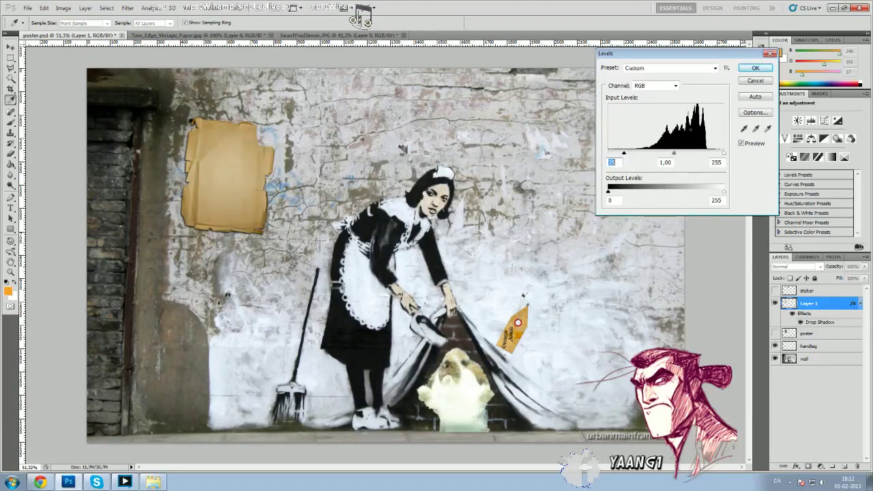
pyautogui.click(757, 69)
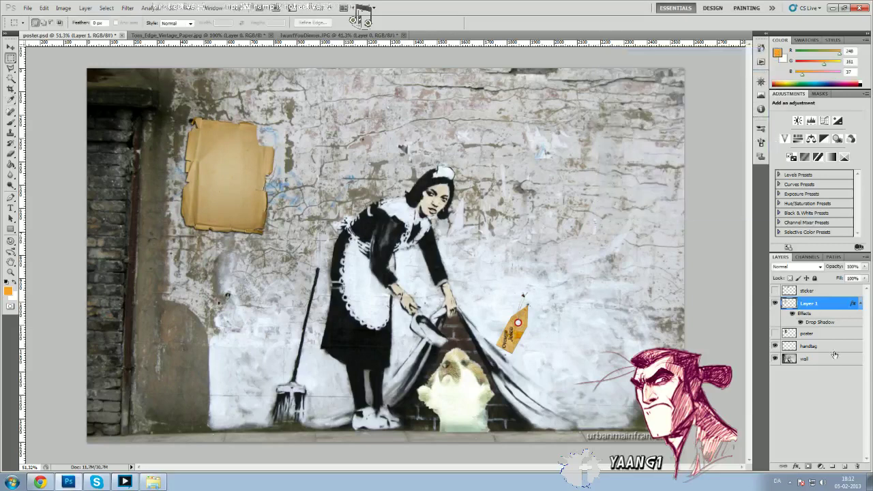
pyautogui.click(822, 268)
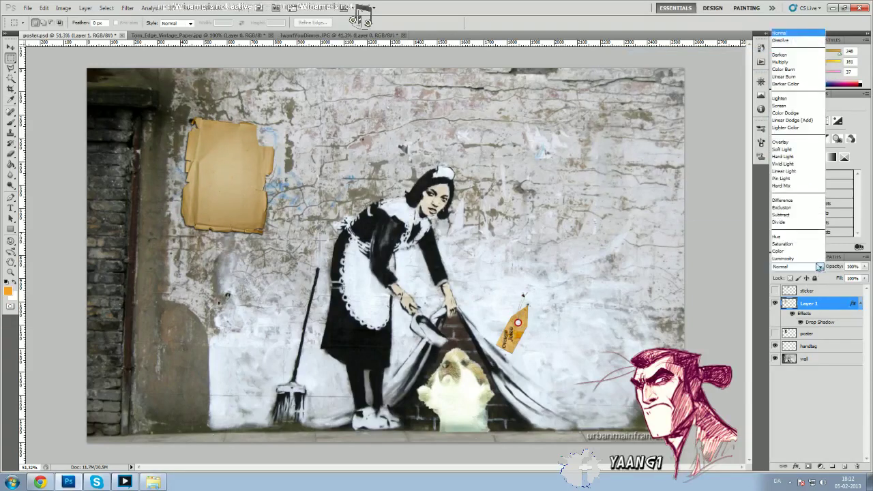
pyautogui.click(782, 62)
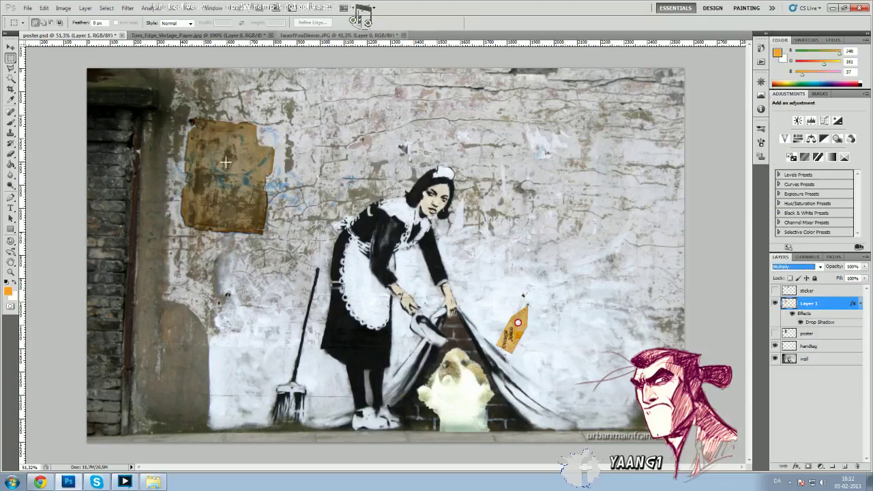
# In IwantYouDinner.JPG, select the white background with the Magic Wand, delete it and clear the selection
pyautogui.click(362, 35)
pyautogui.click(360, 35)
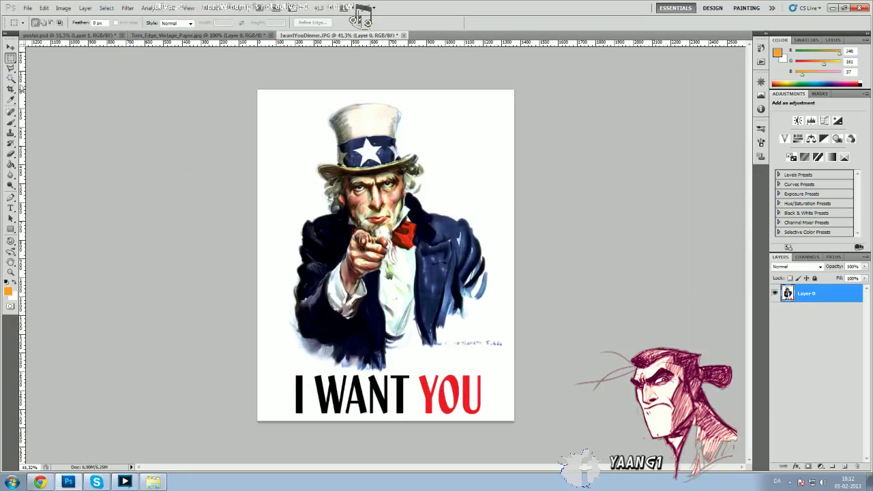
pyautogui.click(11, 79)
pyautogui.click(286, 144)
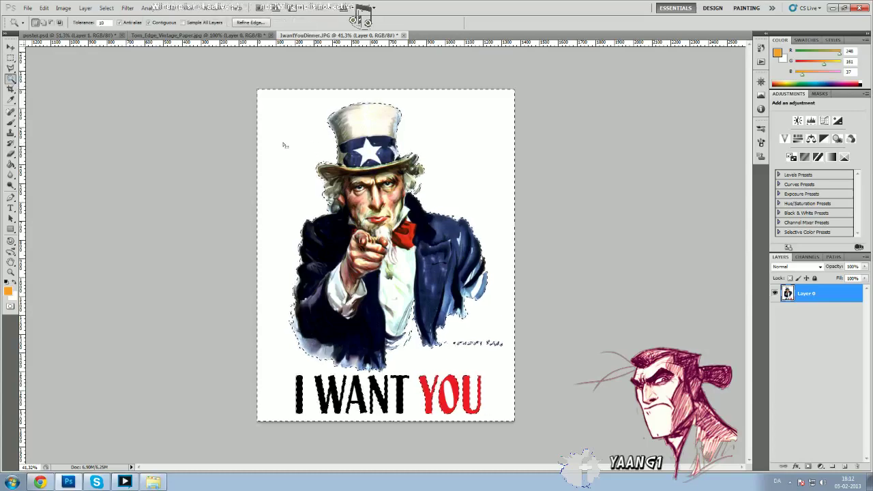
pyautogui.press('Delete')
pyautogui.press('m')
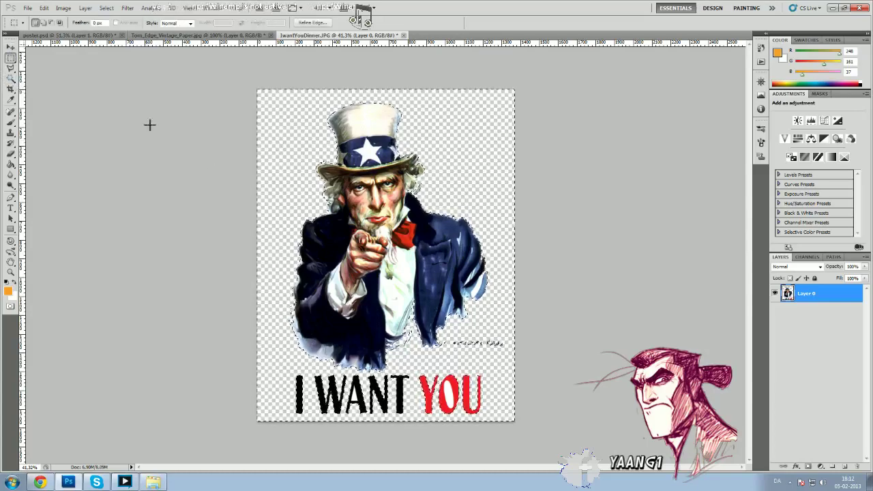
pyautogui.click(149, 124)
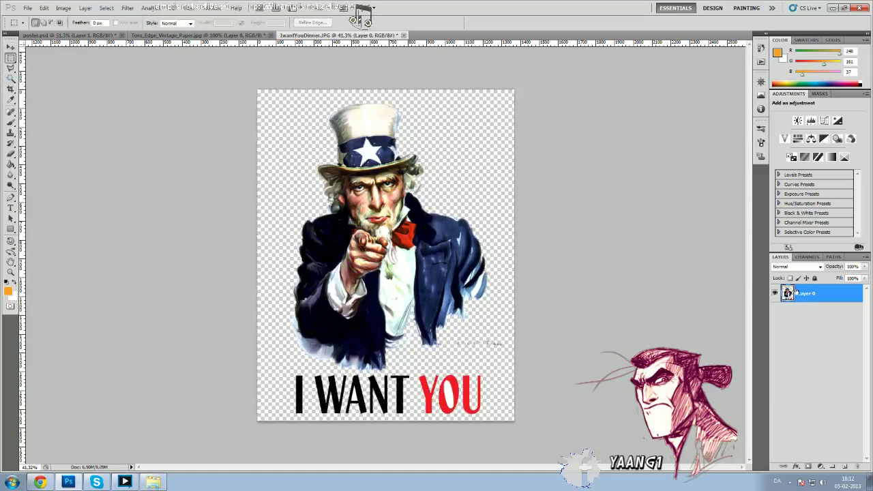
# Select the Shadows of the Uncle Sam image with Color Range and copy them to a new layer
pyautogui.click(106, 8)
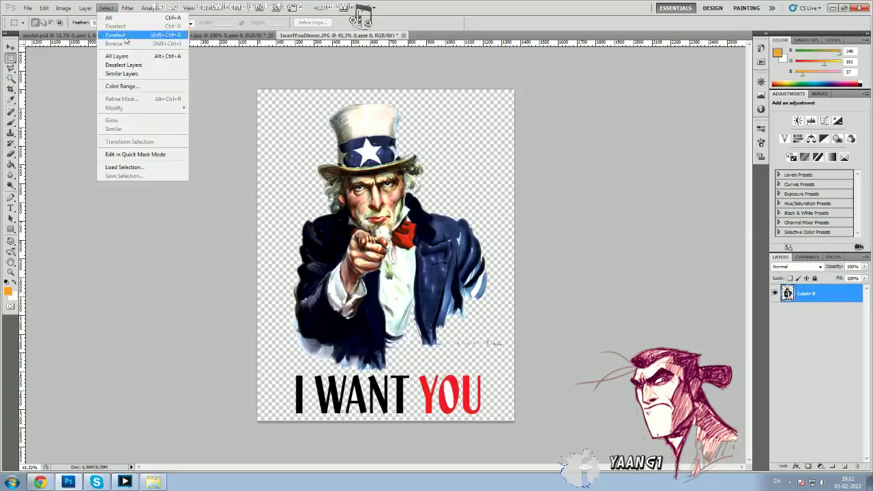
pyautogui.click(141, 88)
pyautogui.click(300, 99)
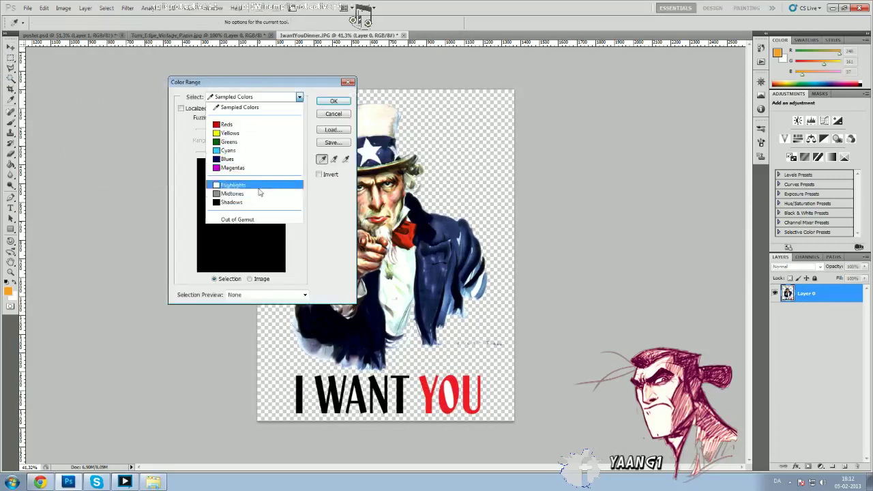
pyautogui.click(255, 203)
pyautogui.click(334, 102)
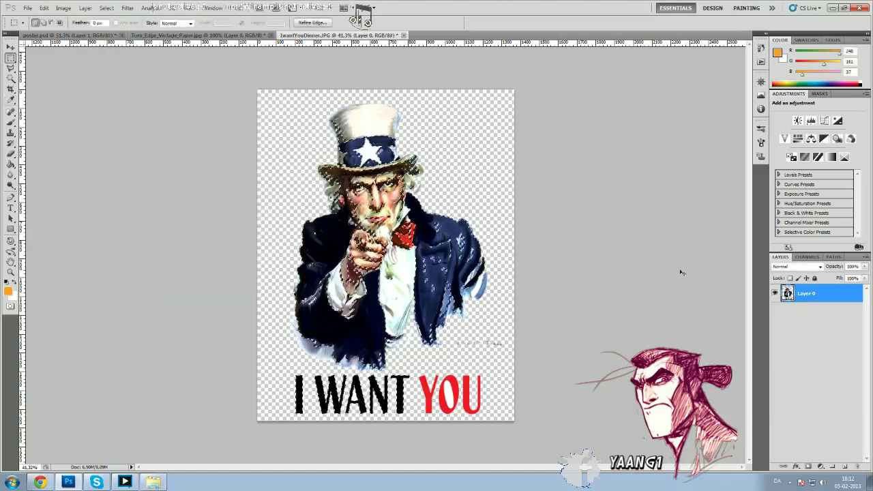
pyautogui.hotkey('ctrl', 'j')
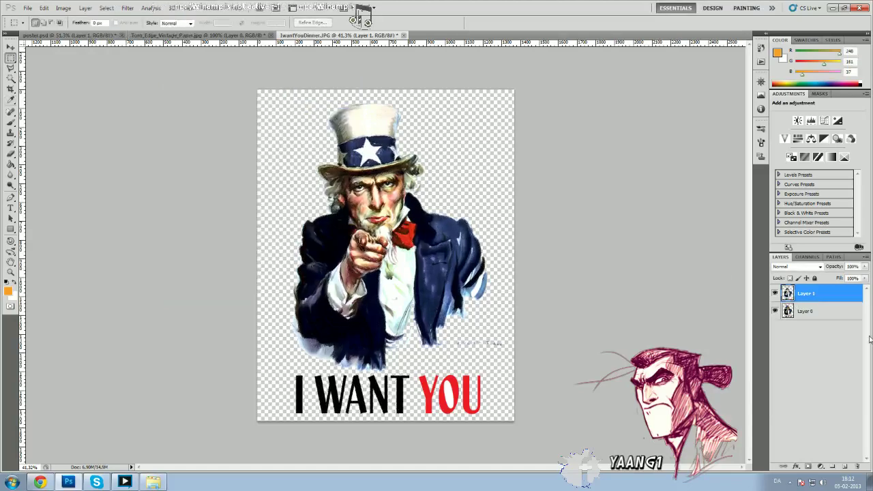
# Select the Midtones of Layer 0 with Color Range and copy them to a new layer
pyautogui.click(819, 311)
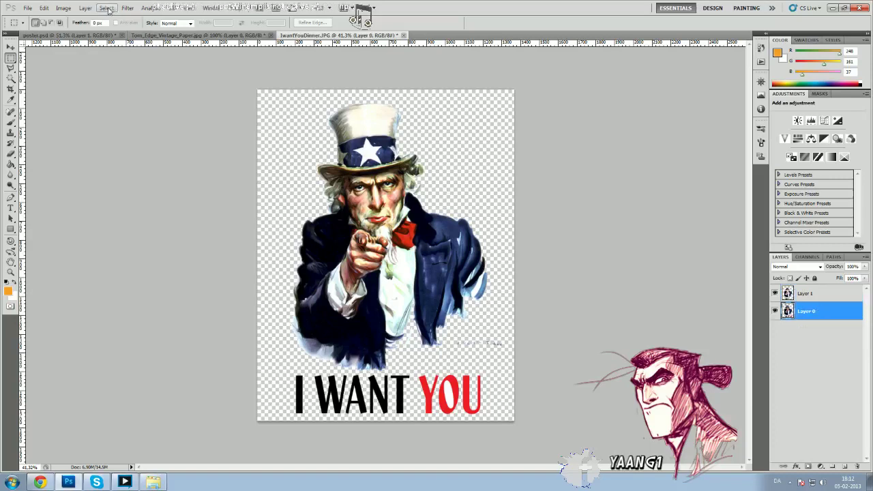
pyautogui.click(106, 7)
pyautogui.click(123, 89)
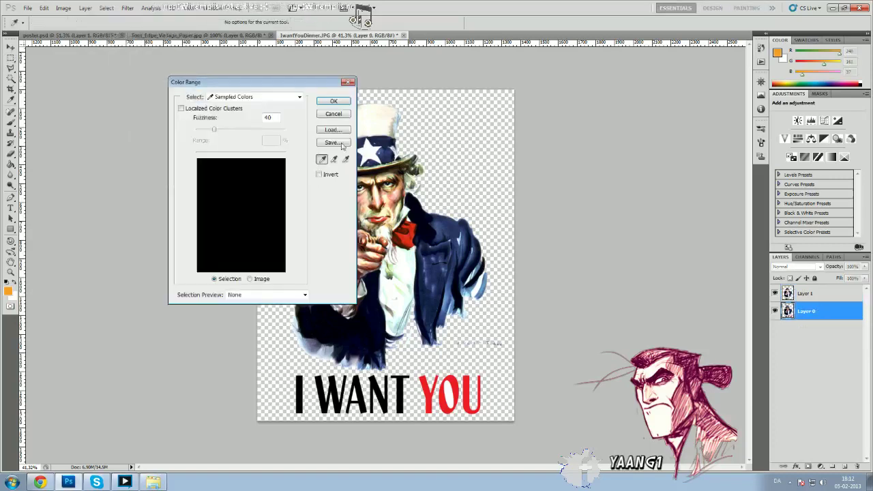
pyautogui.click(298, 96)
pyautogui.click(253, 191)
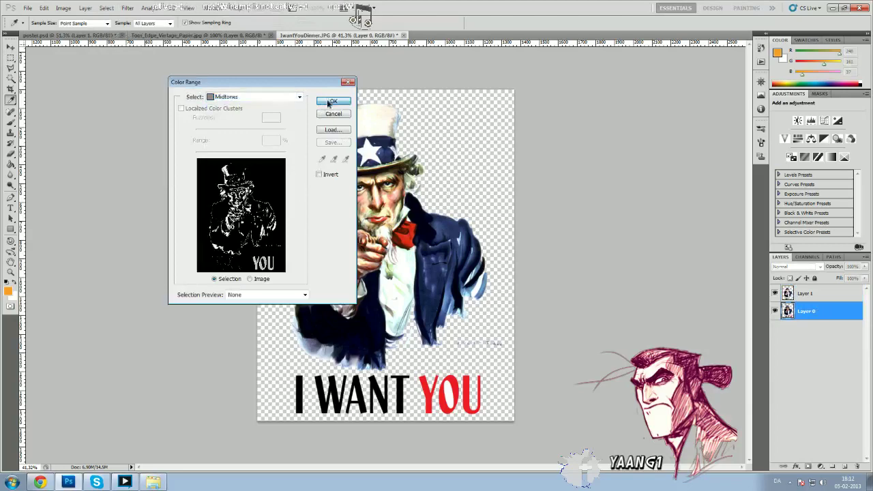
pyautogui.click(329, 102)
pyautogui.hotkey('ctrl', 'j')
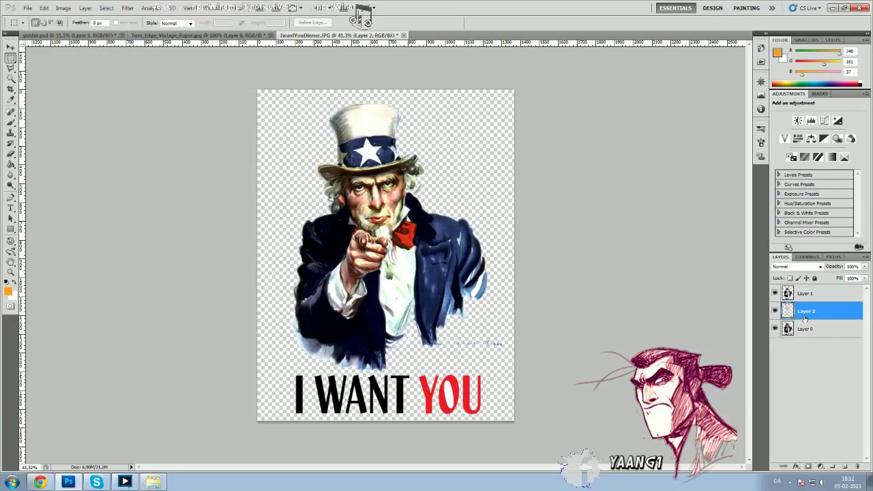
# Toggle the visibility of Layer 1 and Layer 2 to compare the separated shadows and midtones with the original
pyautogui.click(775, 311)
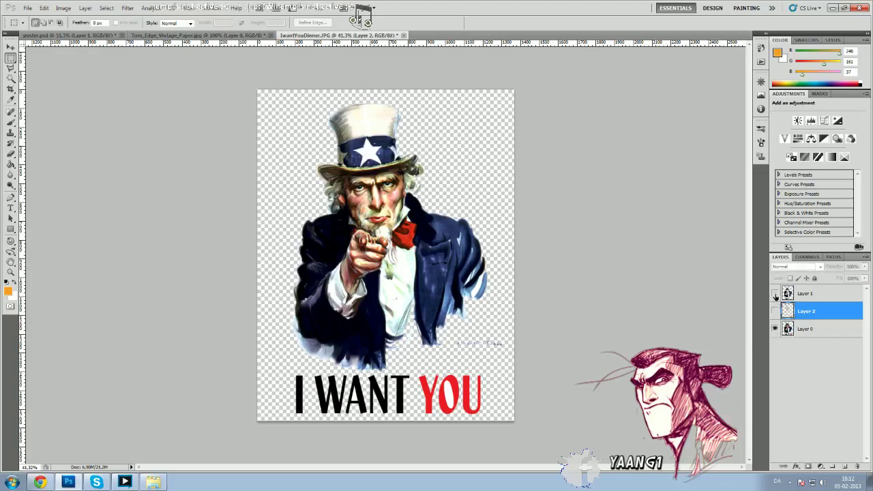
pyautogui.click(775, 293)
pyautogui.moveTo(775, 293); pyautogui.dragTo(775, 311)
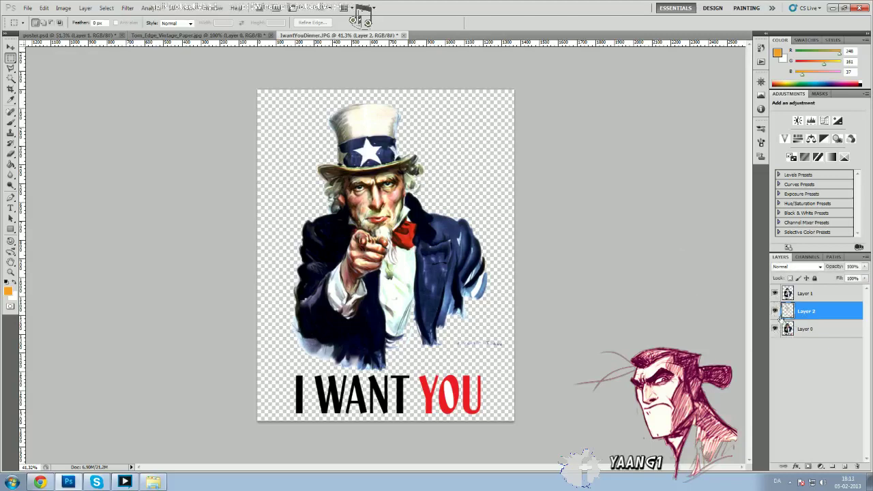
# Fill the midtones on Layer 2 with 50% Gray in Normal mode at 100% opacity, preserving transparency
pyautogui.doubleClick(833, 309)
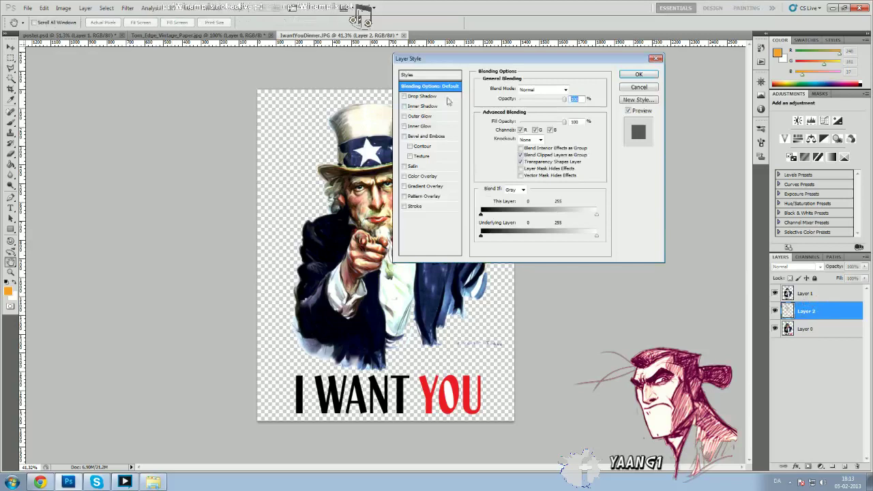
pyautogui.click(655, 58)
pyautogui.click(63, 8)
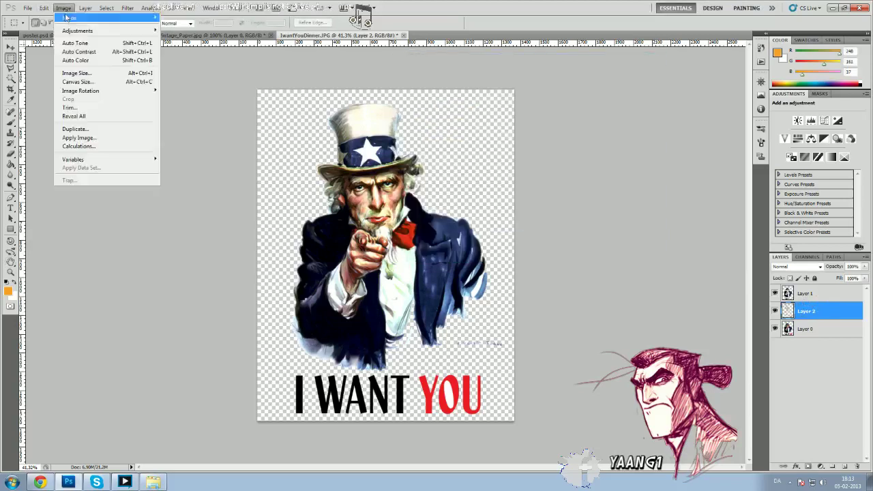
pyautogui.moveTo(44, 7)
pyautogui.click(69, 137)
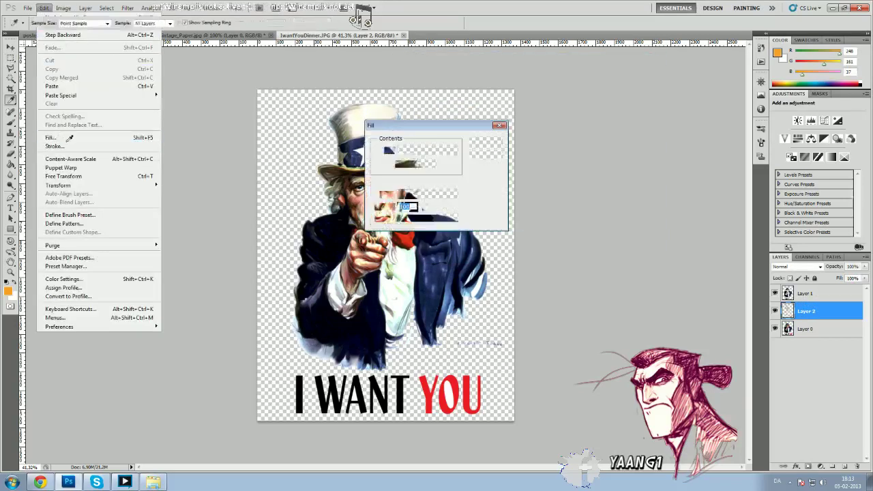
pyautogui.click(455, 152)
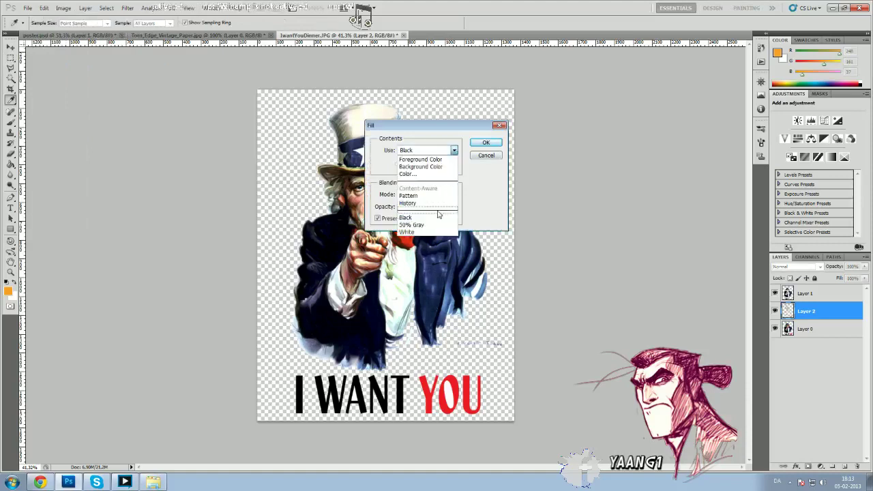
pyautogui.click(426, 222)
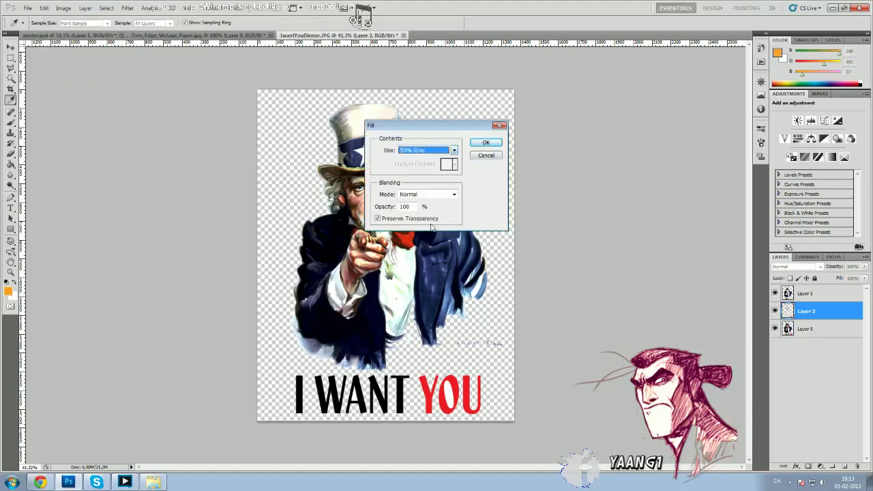
pyautogui.click(487, 142)
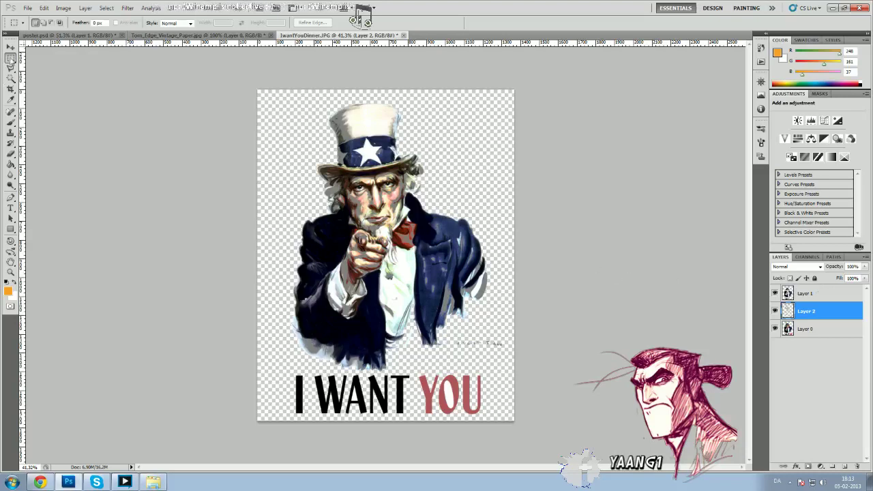
# Merge Layer 1, Layer 2 and Layer 0 of the Uncle Sam image into a single layer
pyautogui.click(831, 294)
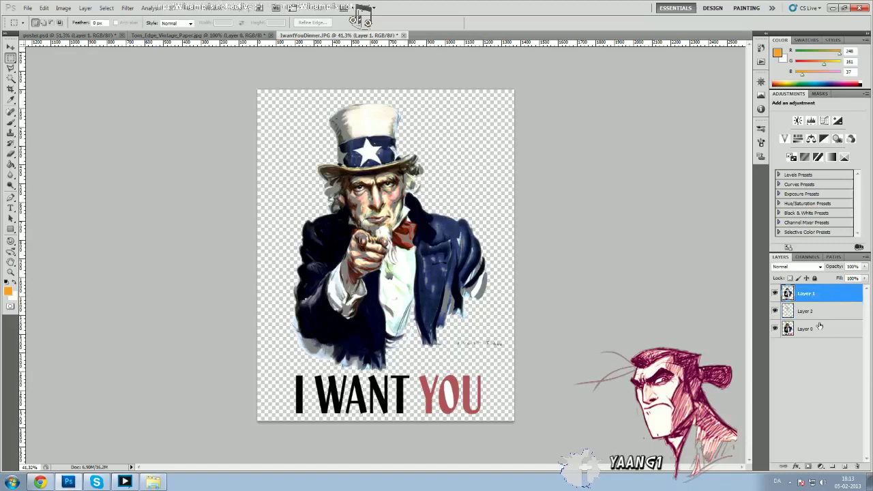
pyautogui.keyDown('shift'); pyautogui.click(821, 327); pyautogui.keyUp('shift')
pyautogui.rightClick(821, 330)
pyautogui.click(814, 305)
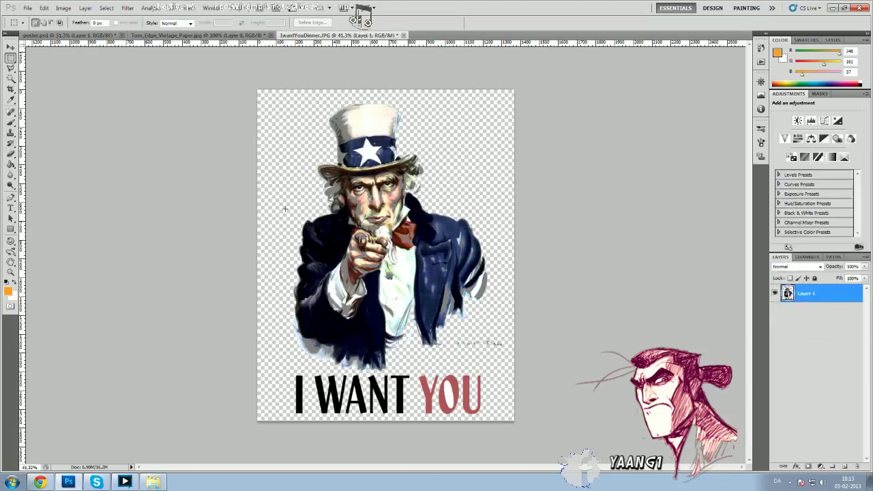
# Copy the entire merged Uncle Sam image and paste it into poster.psd as a new layer
pyautogui.moveTo(236, 90); pyautogui.dragTo(632, 480)
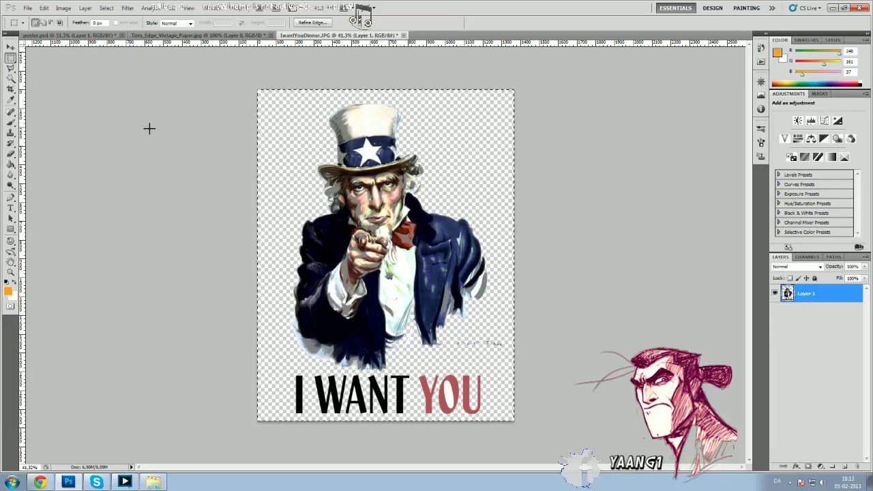
pyautogui.hotkey('ctrl', 'c')
pyautogui.click(85, 35)
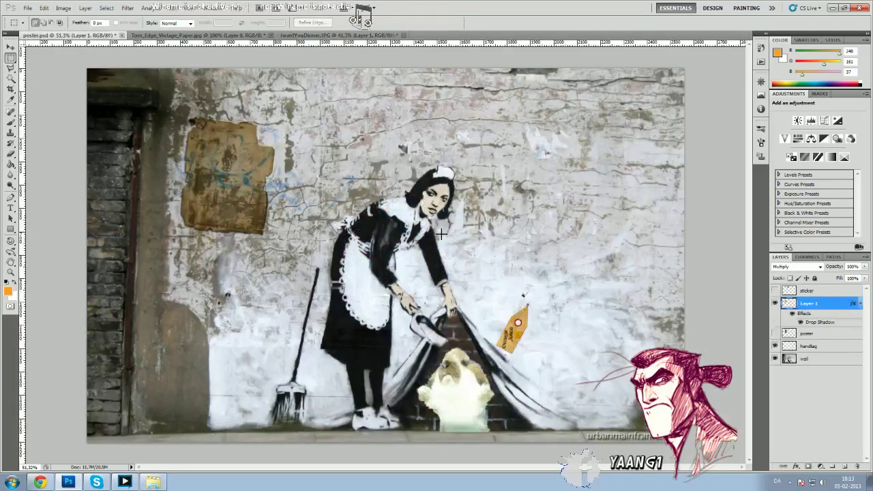
pyautogui.hotkey('ctrl', 'v')
# Scale the pasted Uncle Sam to about 23.6%, rotate it about 7° and fit it onto the torn paper
pyautogui.hotkey('ctrl', 't')
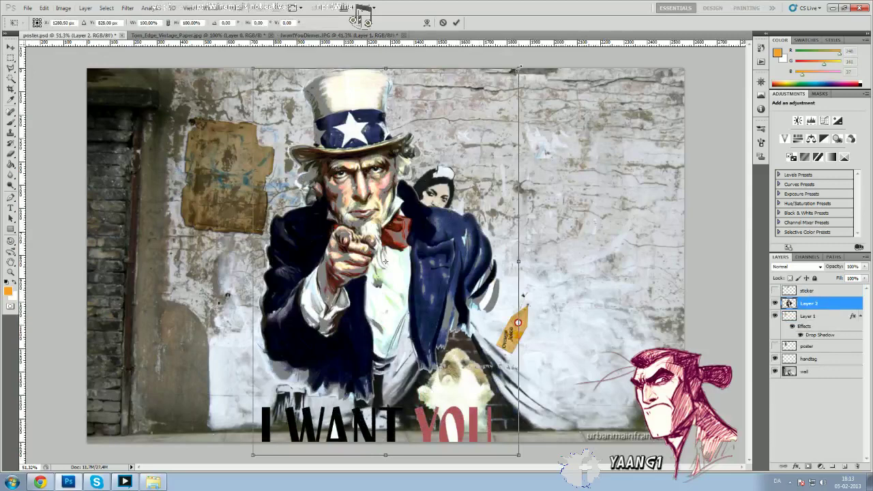
pyautogui.moveTo(518, 69); pyautogui.dragTo(430, 198)
pyautogui.moveTo(315, 267); pyautogui.dragTo(280, 150)
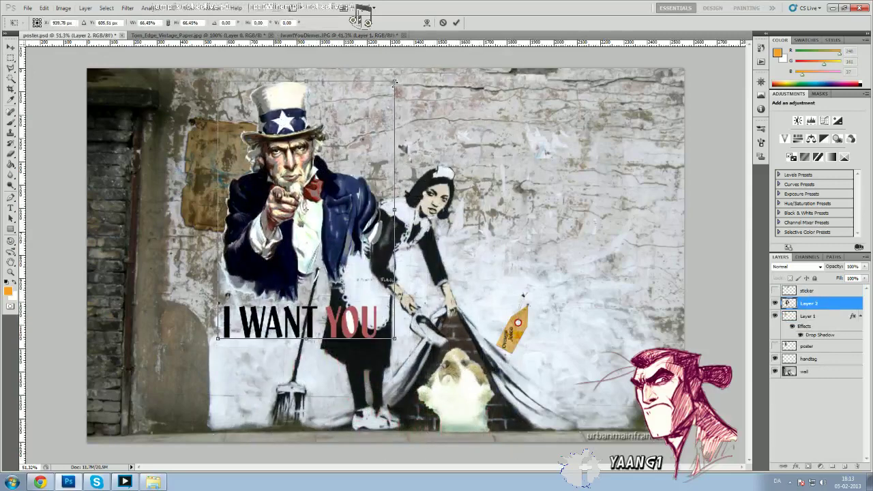
pyautogui.moveTo(396, 83); pyautogui.dragTo(343, 156)
pyautogui.moveTo(273, 199); pyautogui.dragTo(252, 157)
pyautogui.moveTo(322, 114); pyautogui.dragTo(282, 174)
pyautogui.moveTo(232, 197); pyautogui.dragTo(228, 153)
pyautogui.moveTo(280, 125); pyautogui.dragTo(262, 145)
pyautogui.moveTo(222, 173); pyautogui.dragTo(228, 158)
pyautogui.moveTo(175, 138); pyautogui.dragTo(181, 131)
pyautogui.moveTo(234, 138); pyautogui.dragTo(263, 133)
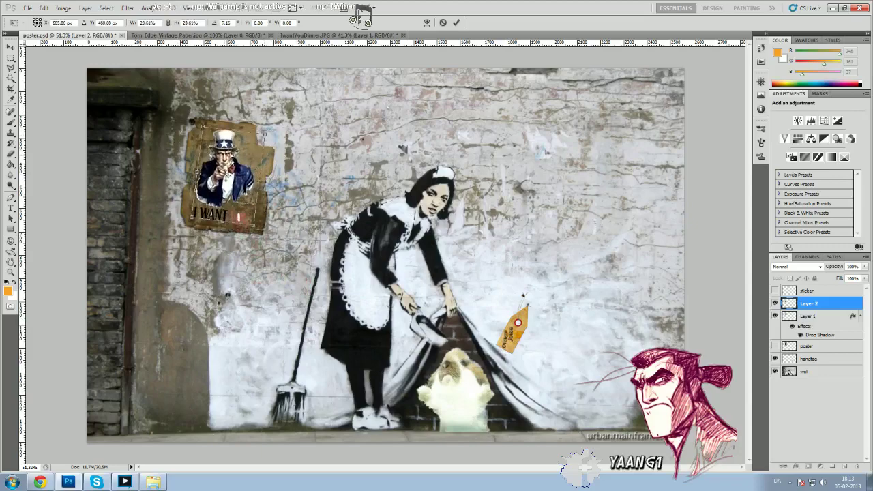
pyautogui.click(456, 22)
# Remove the white areas inside the O and A of the "I WANT YOU" lettering with the Magic Wand
pyautogui.scroll(5, 247, 228)
pyautogui.moveTo(201, 183); pyautogui.dragTo(292, 196)
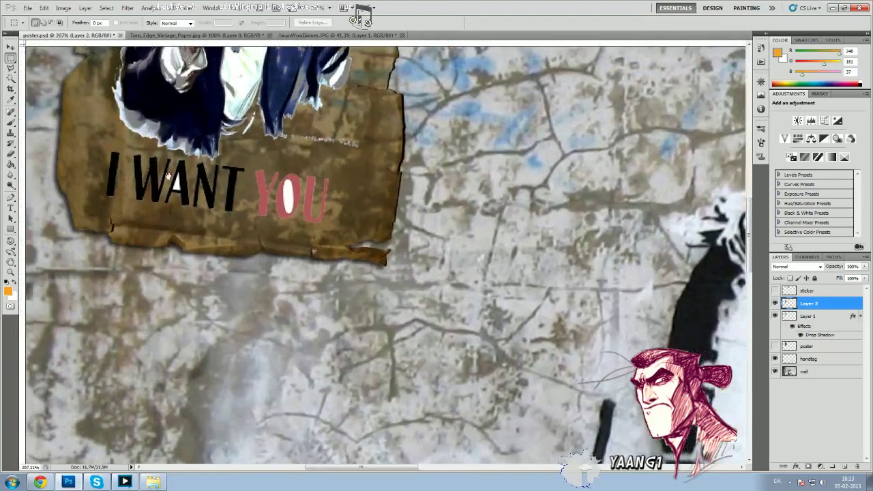
pyautogui.press('w')
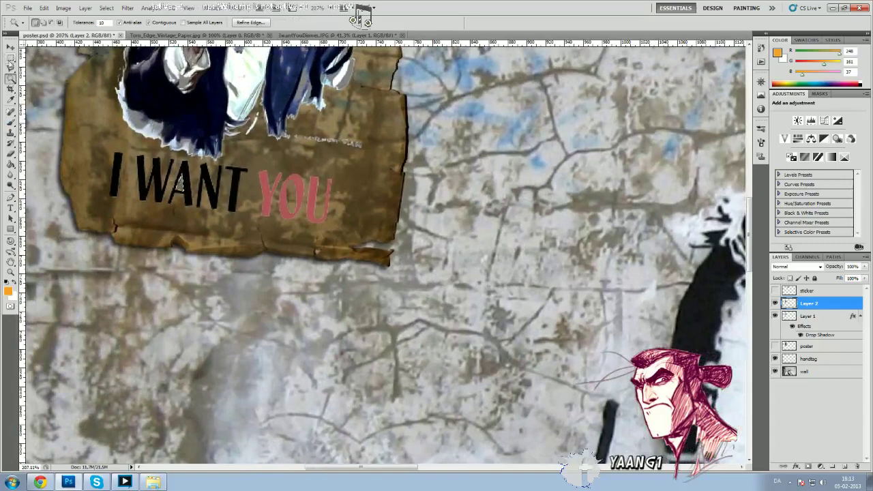
pyautogui.press('m')
pyautogui.scroll(-2, 173, 259)
pyautogui.scroll(-3, 173, 259)
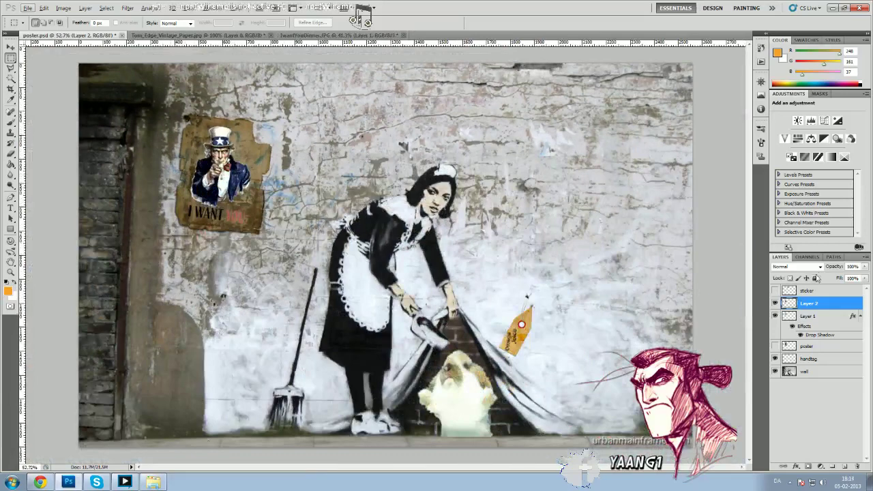
# Try the darkening blend modes on the Uncle Sam layer and settle on Multiply
pyautogui.click(819, 267)
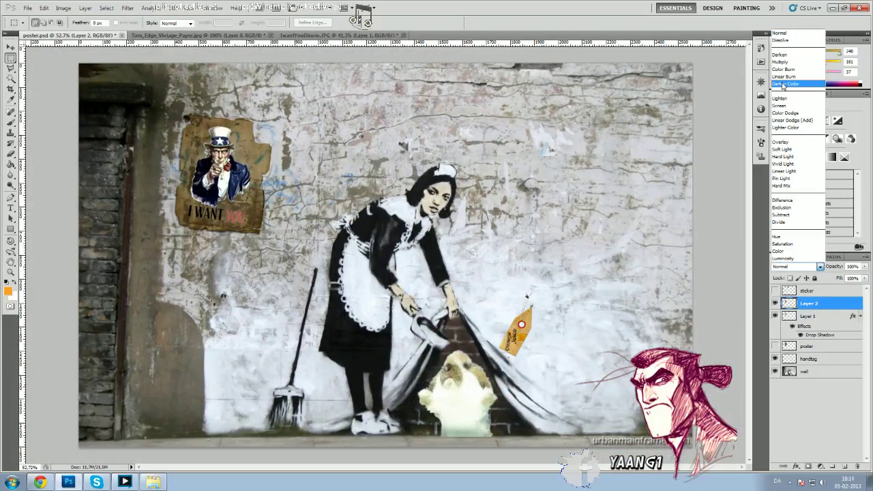
pyautogui.click(790, 63)
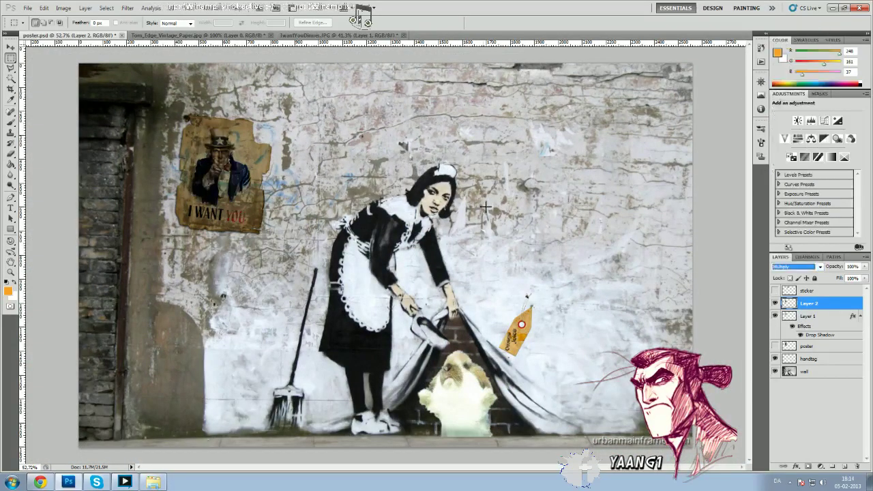
pyautogui.press('Down')
pyautogui.press('Down')
pyautogui.press('Down')
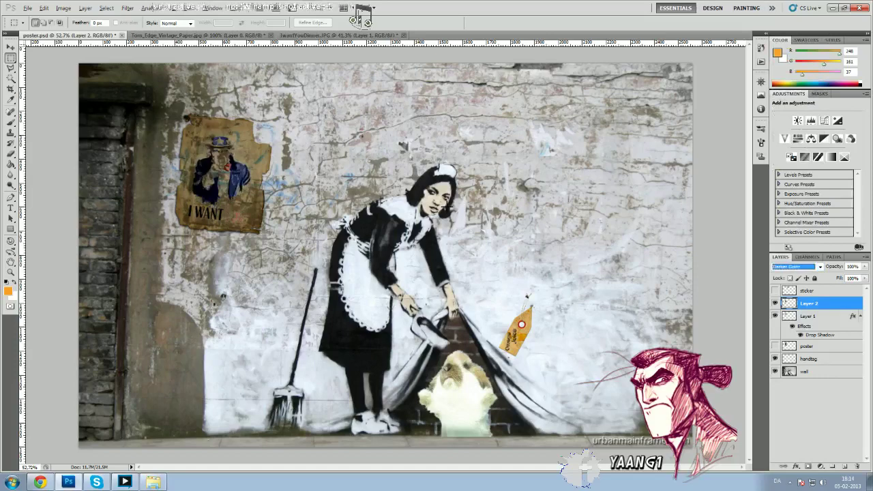
pyautogui.press('Up')
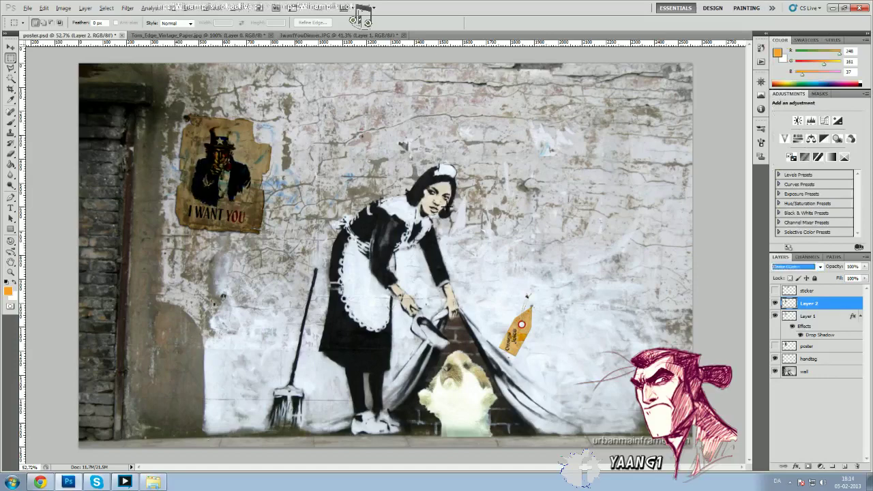
pyautogui.press('Down')
pyautogui.press('Down')
pyautogui.press('Up')
pyautogui.press('Up')
pyautogui.press('Up')
pyautogui.press('Up')
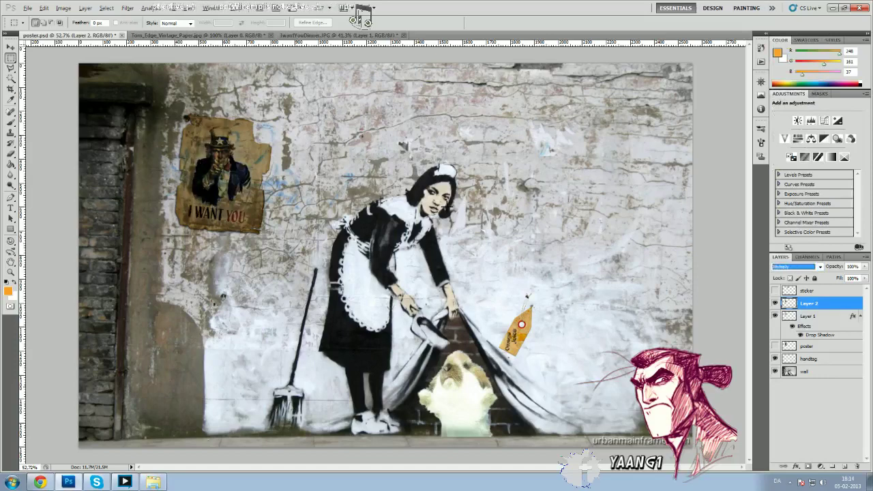
# Reselect the Uncle Sam layer and try a drop shadow in its layer style
pyautogui.click(11, 47)
pyautogui.click(60, 128)
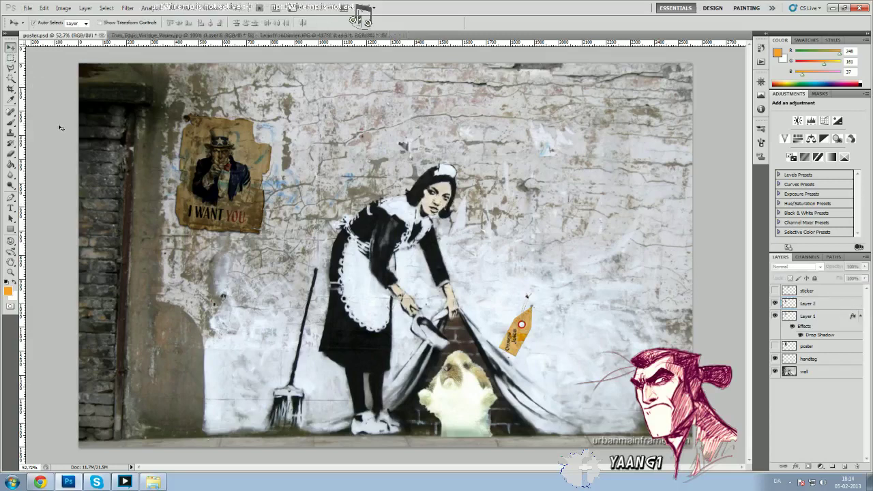
pyautogui.press('alt')
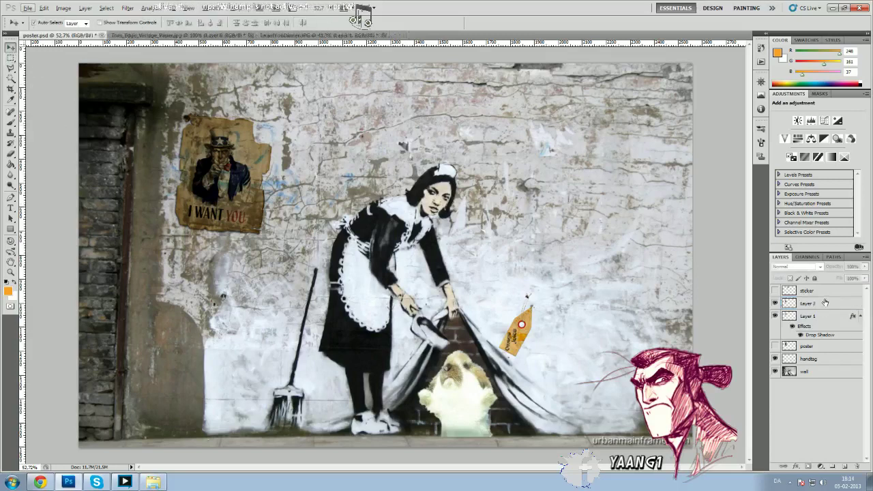
pyautogui.click(838, 303)
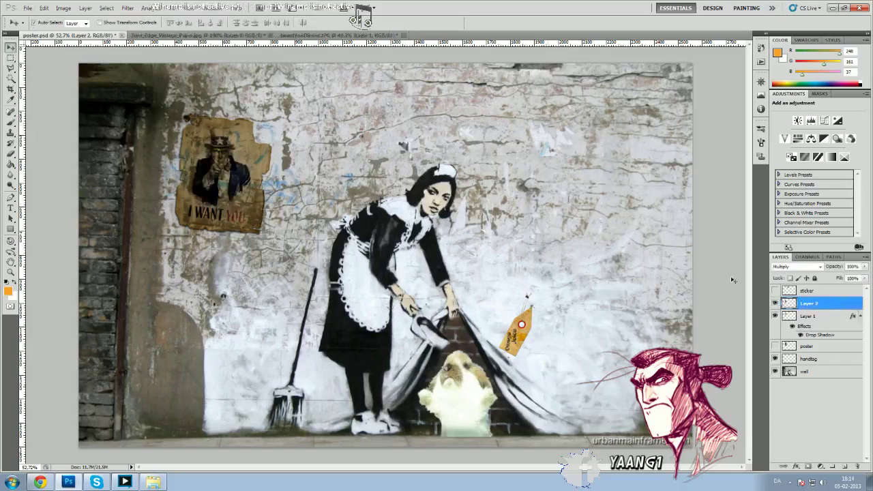
pyautogui.doubleClick(845, 303)
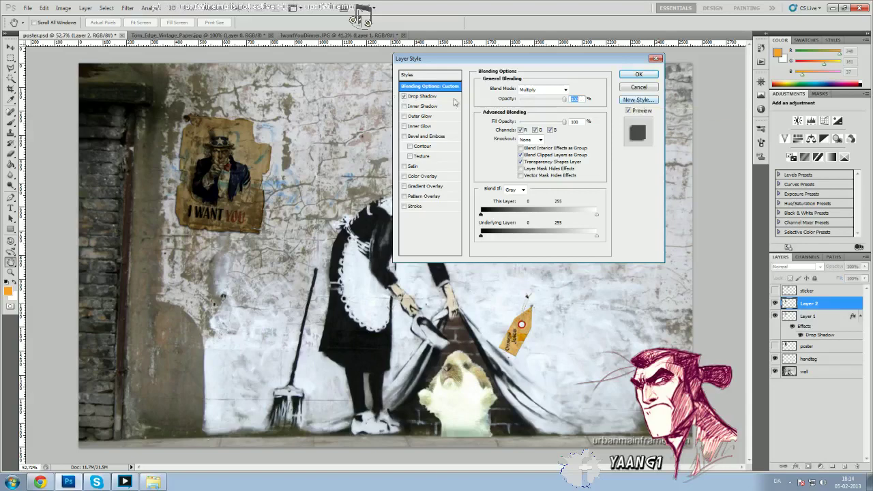
pyautogui.click(638, 76)
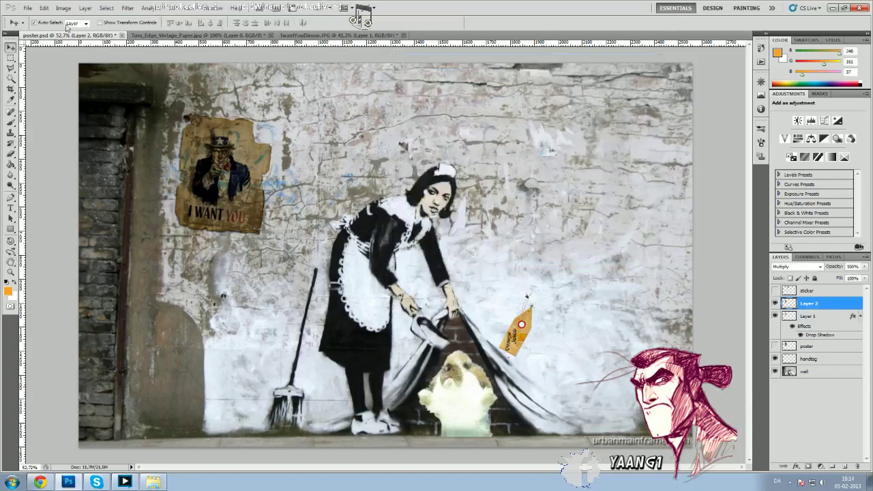
# Lower the Uncle Sam layer's brightness to about -40 with Brightness/Contrast
pyautogui.click(62, 8)
pyautogui.moveTo(75, 30)
pyautogui.click(180, 32)
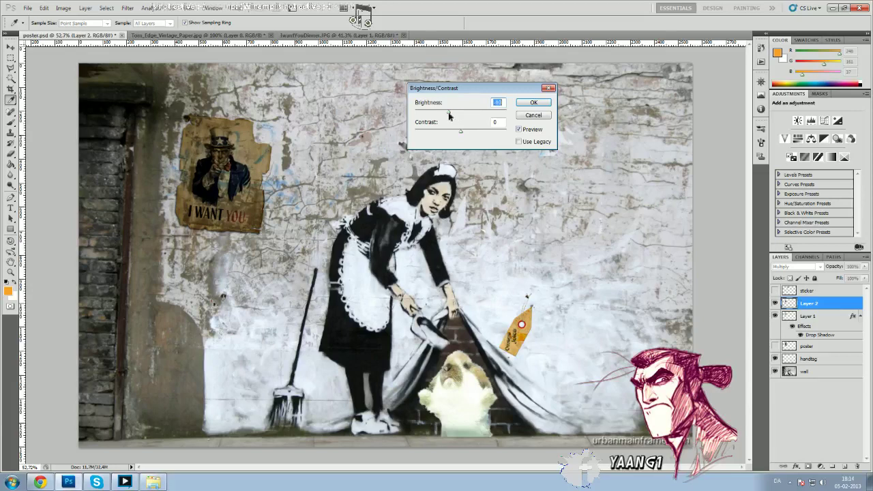
pyautogui.click(533, 103)
# Deepen the Uncle Sam layer's dark tones by slightly raising the black input in Levels
pyautogui.click(63, 8)
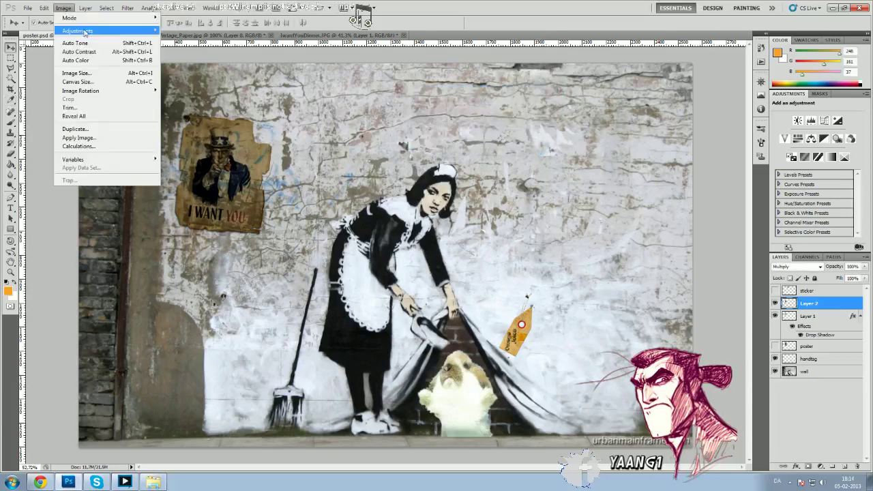
pyautogui.moveTo(77, 30)
pyautogui.click(213, 40)
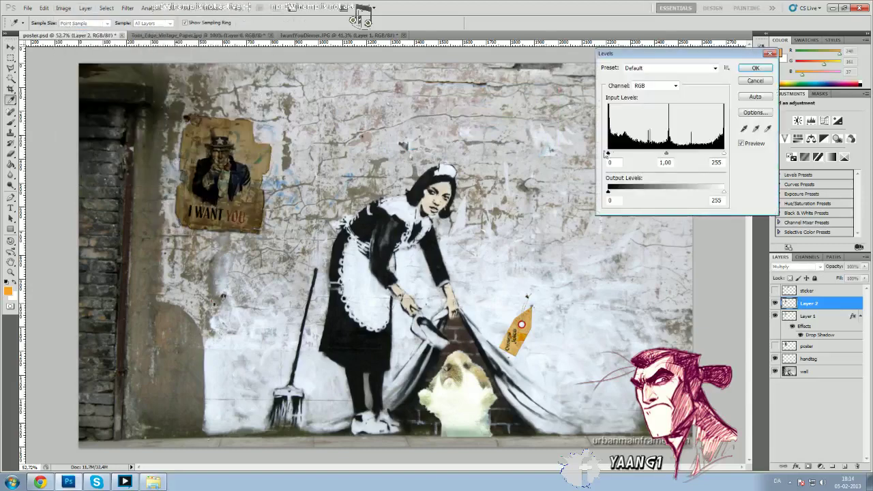
pyautogui.moveTo(610, 155)
pyautogui.mouseDown()
pyautogui.moveTo(629, 154)
pyautogui.moveTo(613, 159)
pyautogui.mouseUp()
pyautogui.click(755, 68)
pyautogui.press('v')
pyautogui.scroll(-2, 411, 199)
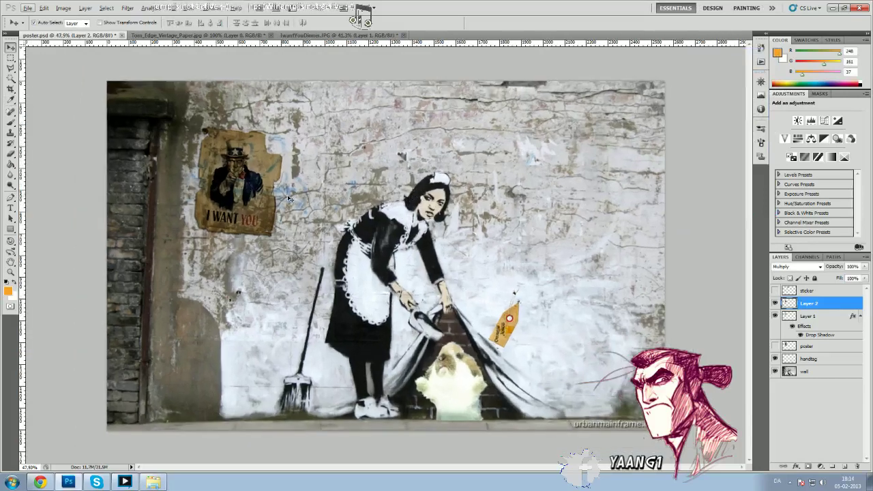
# Show the sticker layer, make it active and set the document zoom to 100%
pyautogui.click(775, 291)
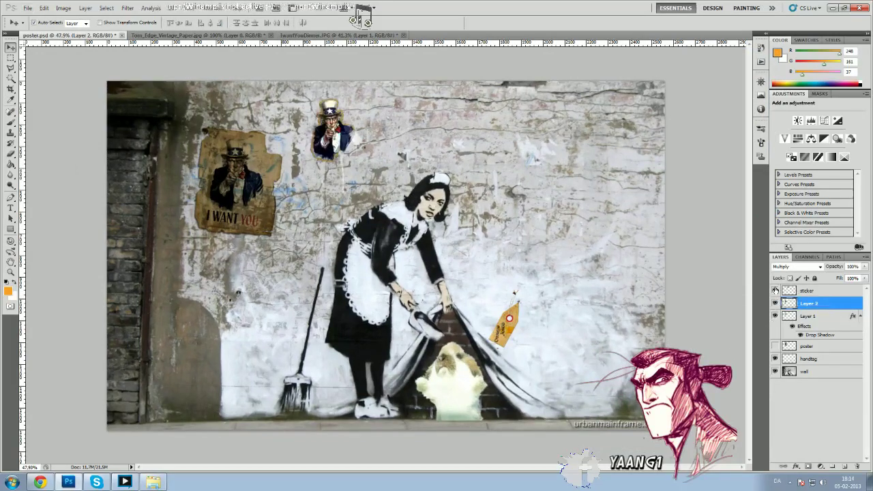
pyautogui.click(821, 293)
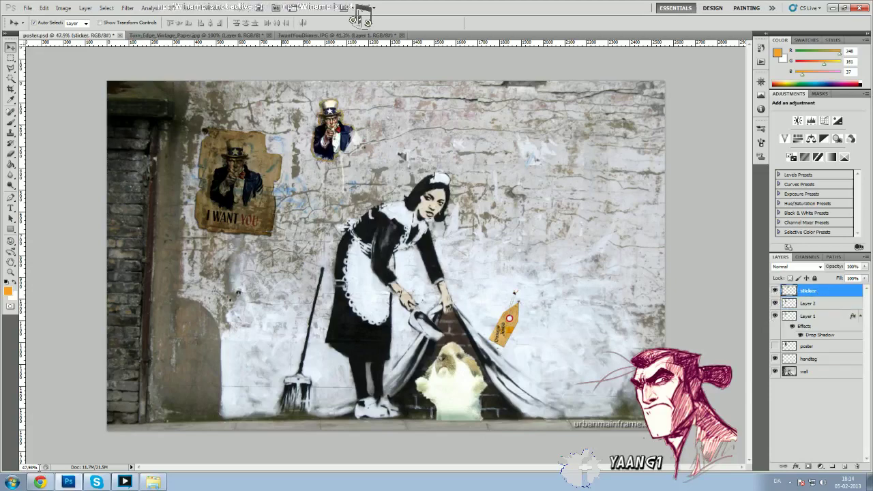
pyautogui.moveTo(38, 467); pyautogui.dragTo(2, 468)
pyautogui.write('100')
pyautogui.press('Return')
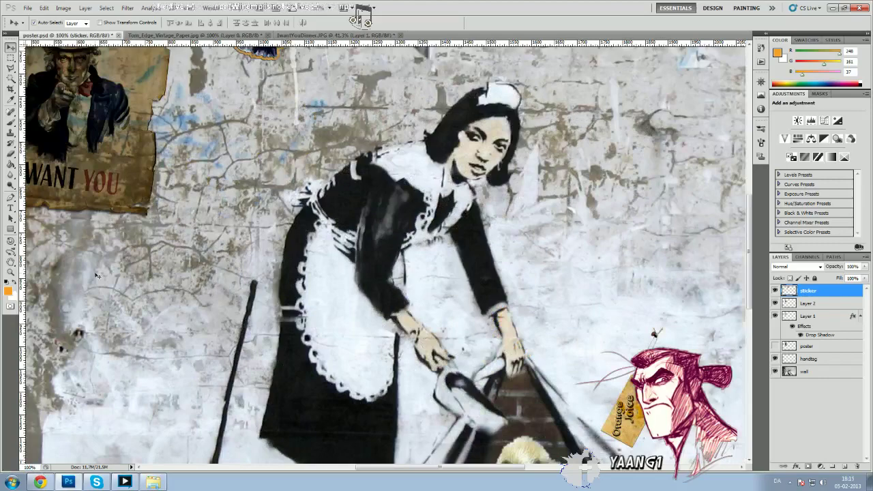
pyautogui.moveTo(248, 111); pyautogui.dragTo(288, 290)
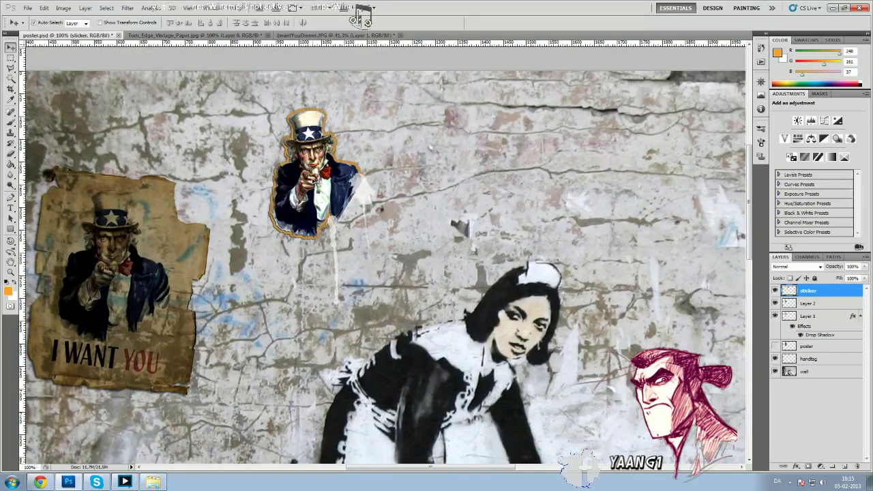
pyautogui.scroll(-5, 602, 312)
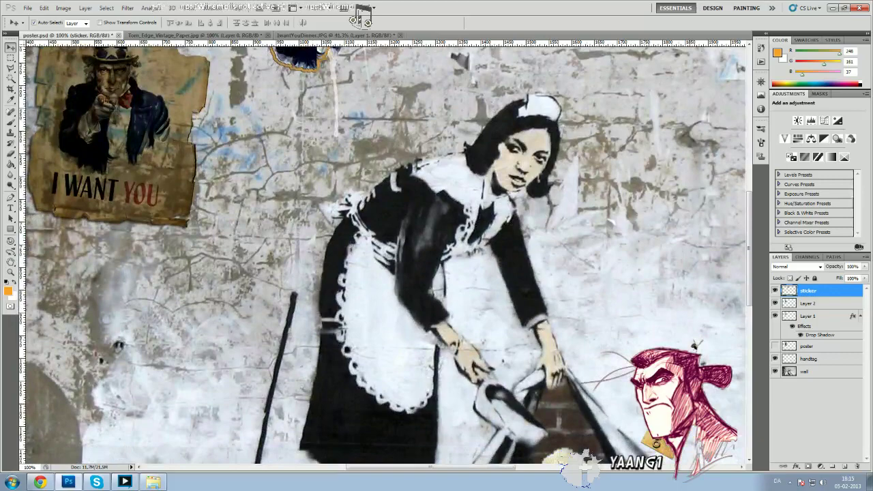
pyautogui.scroll(5, 476, 258)
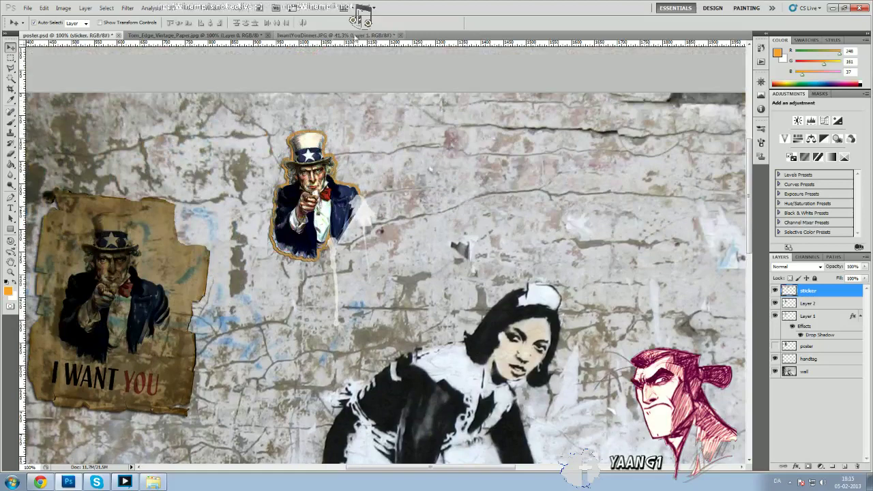
# In IwantYouDinner.JPG, load the Uncle Sam and lettering artwork as a selection and expand it slightly beyond the outlines
pyautogui.click(353, 36)
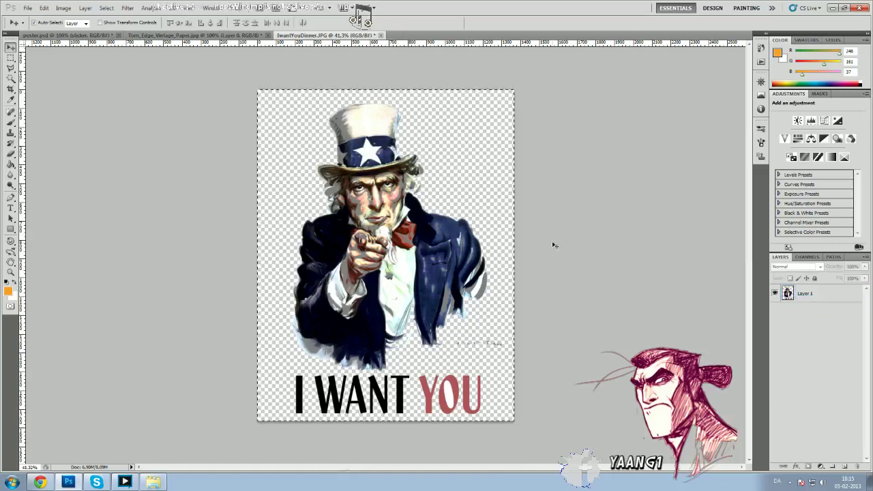
pyautogui.click(191, 181)
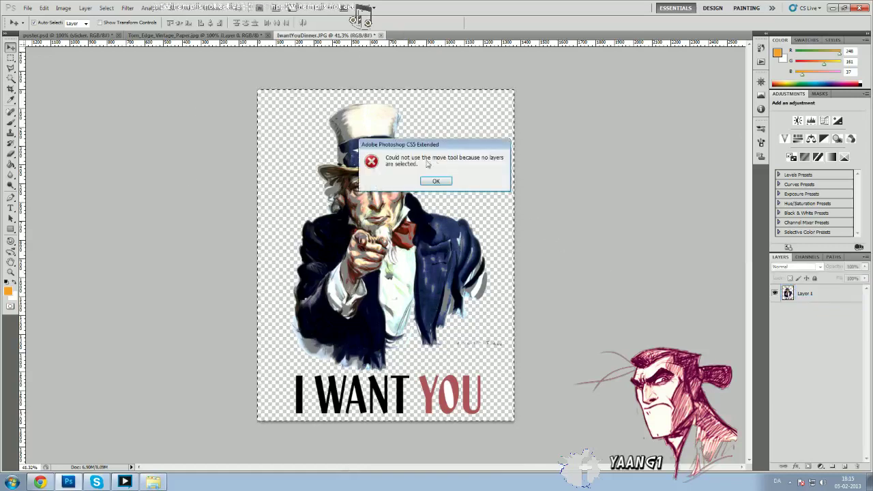
pyautogui.click(436, 181)
pyautogui.press('m')
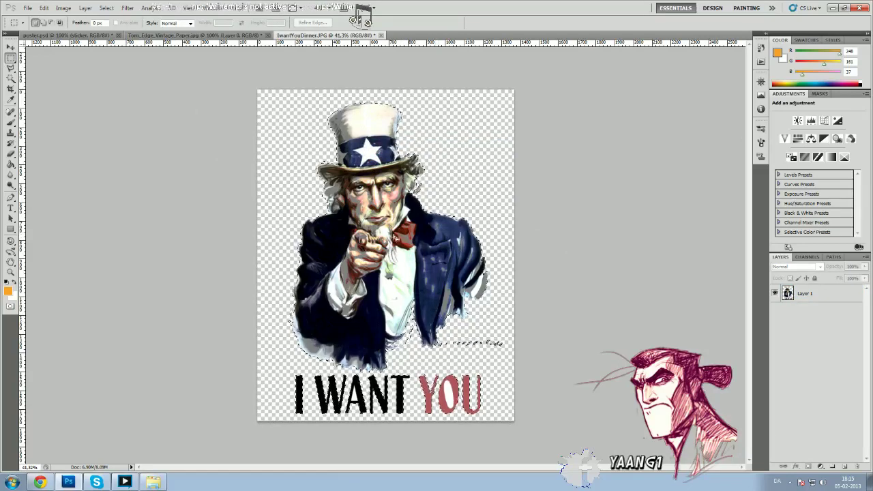
pyautogui.click(106, 7)
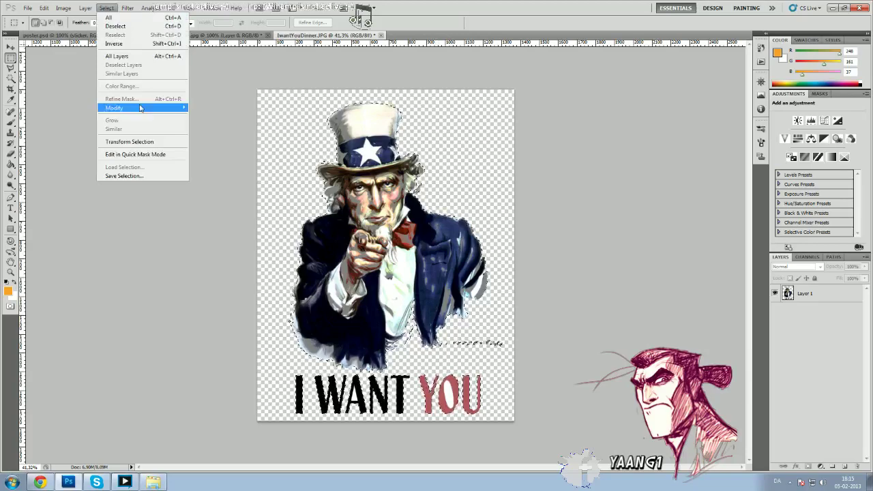
pyautogui.moveTo(143, 108)
pyautogui.click(214, 117)
pyautogui.click(485, 158)
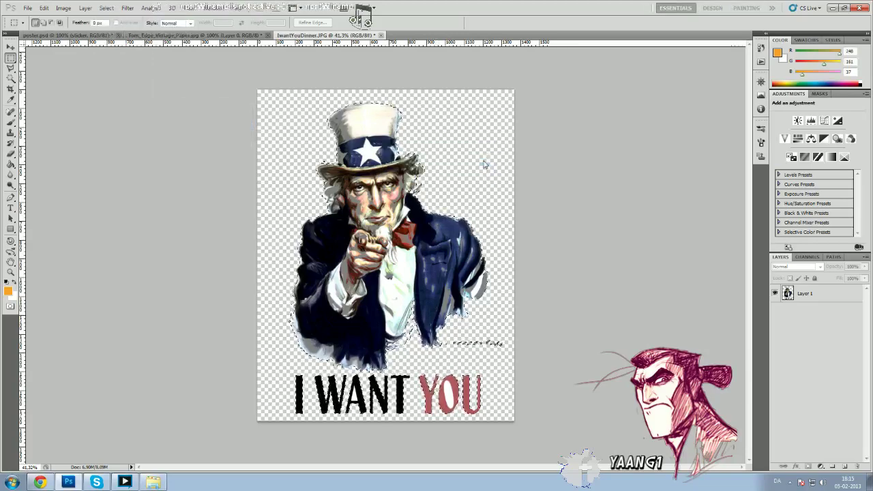
# Fill the expanded selection on Layer 1 with orange using the Paint Bucket to create a sticker-like border around the artwork
pyautogui.press('g')
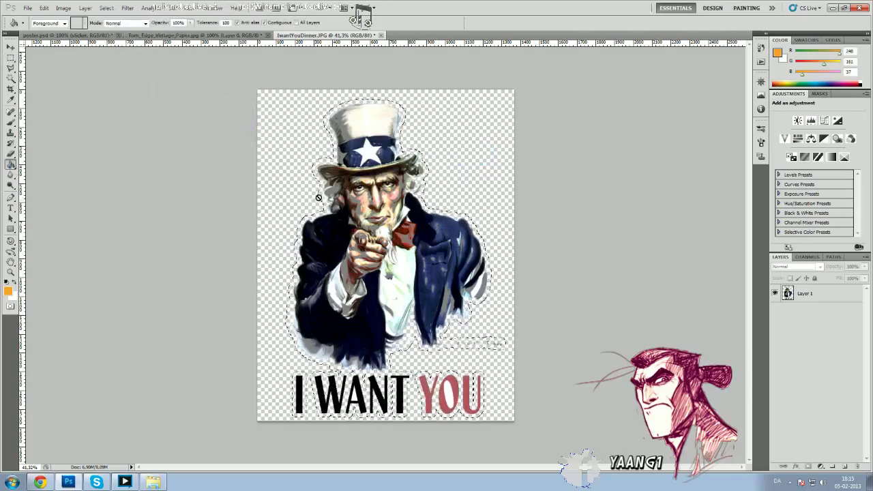
pyautogui.click(298, 220)
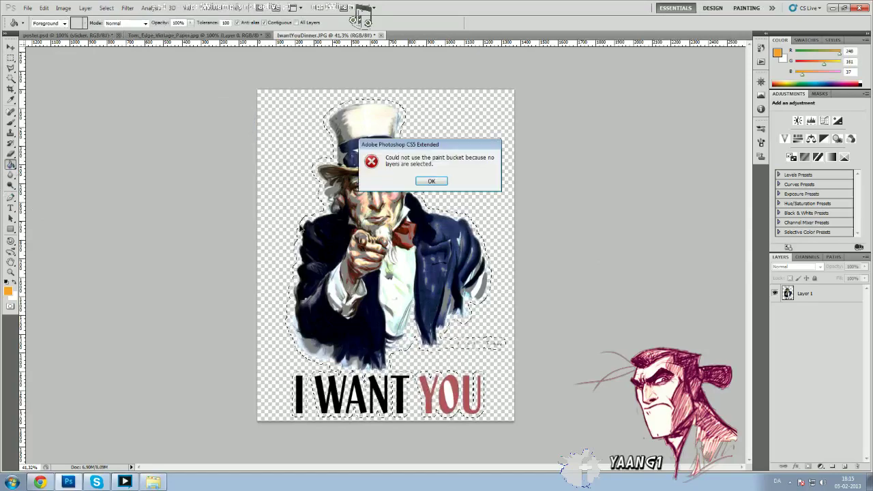
pyautogui.click(432, 182)
pyautogui.click(804, 295)
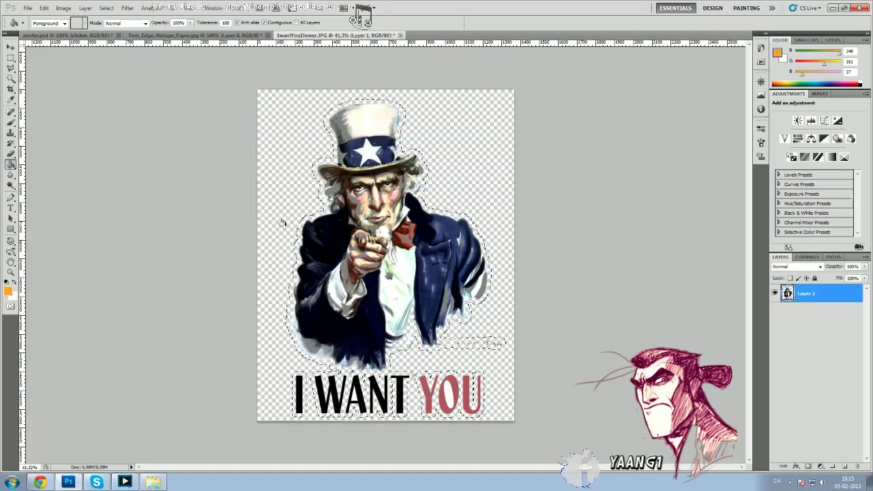
pyautogui.click(300, 236)
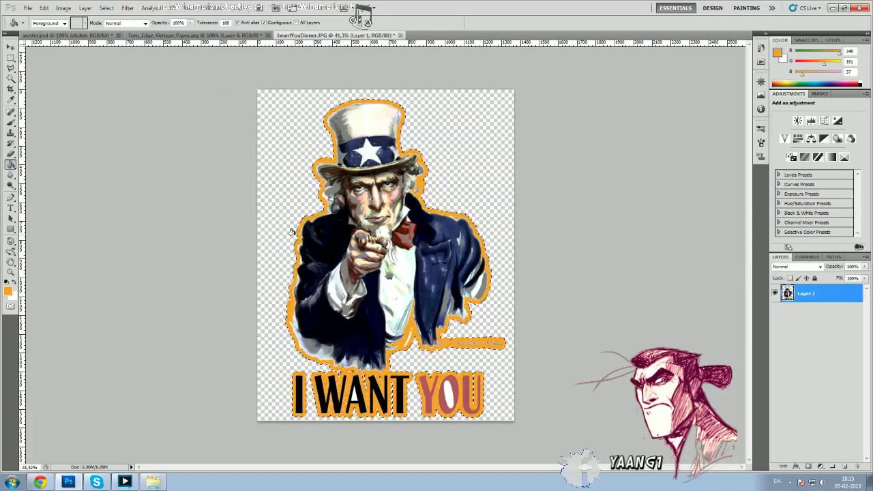
# Copy the entire orange-bordered artwork from IwantYouDinner.JPG and paste it as a new layer into poster.psd
pyautogui.click(10, 58)
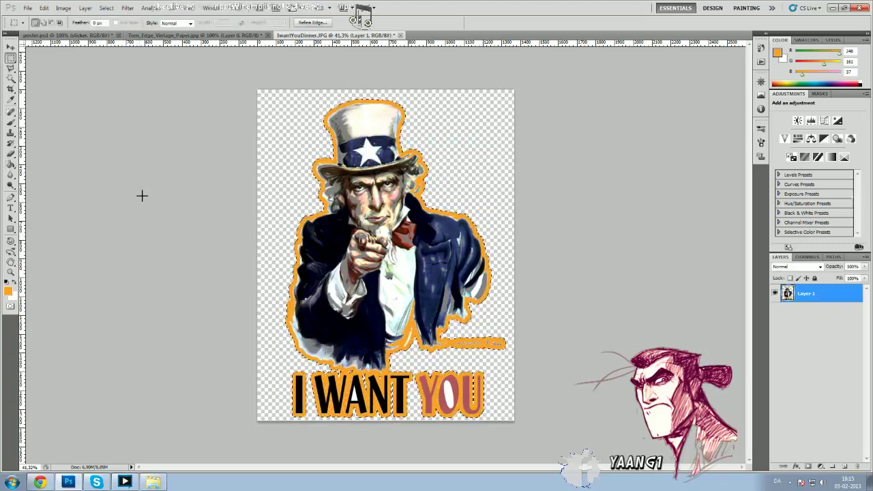
pyautogui.scroll(-2, 142, 196)
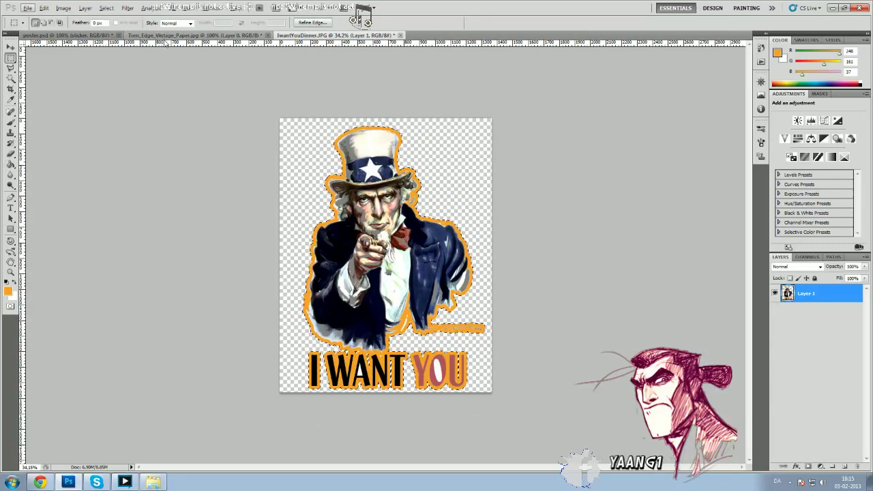
pyautogui.click(80, 36)
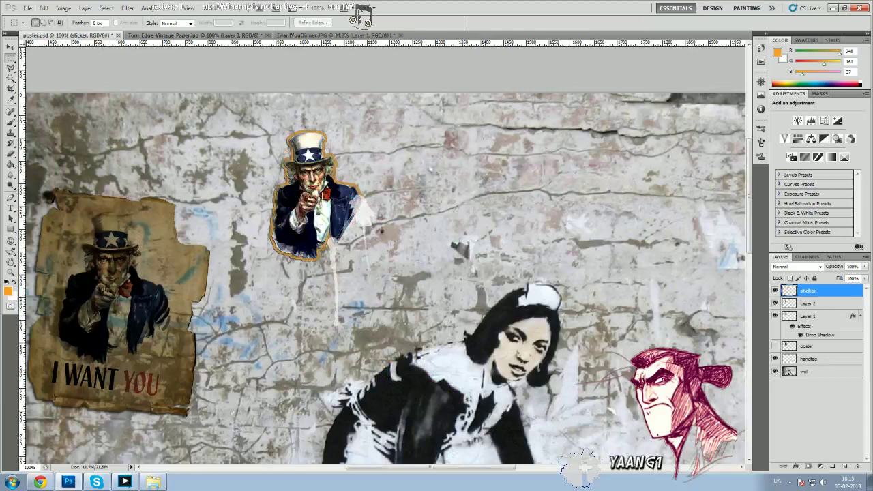
pyautogui.click(334, 34)
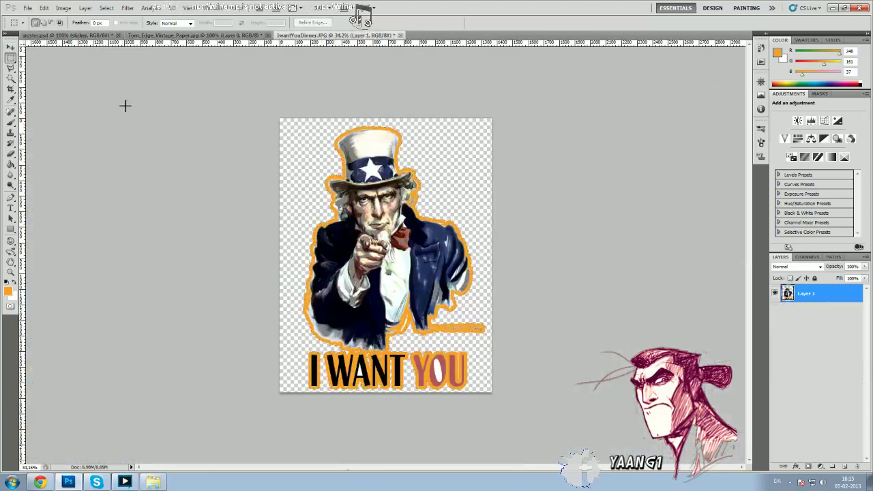
pyautogui.scroll(-1, 172, 173)
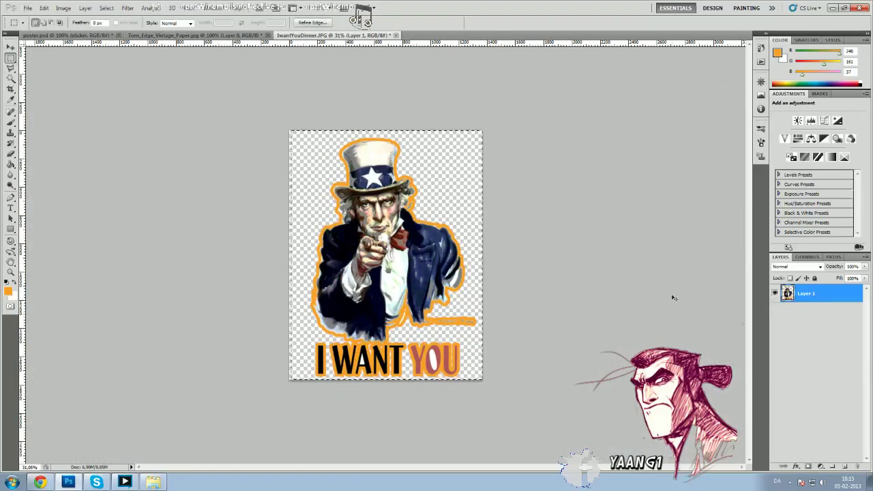
pyautogui.click(68, 35)
pyautogui.hotkey('ctrl', 'v')
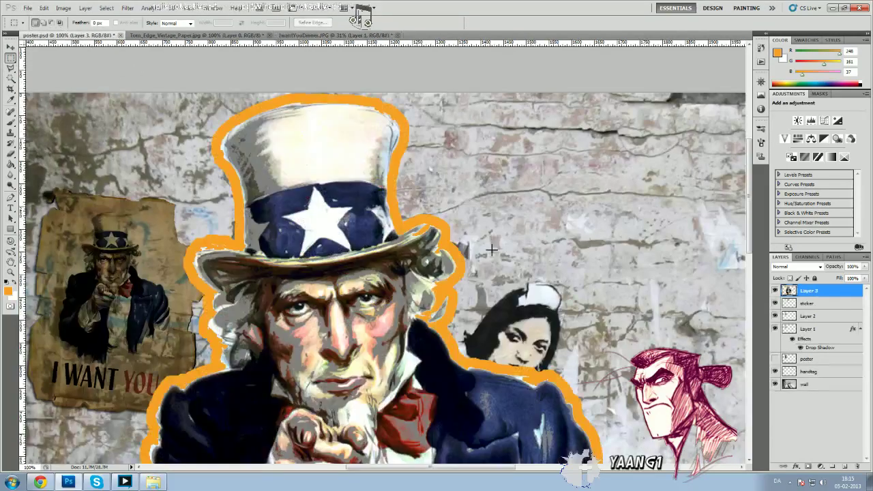
# Scale the pasted Uncle Sam artwork to about 26% and place it on the upper wall, to the right of the maid
pyautogui.scroll(-2, 492, 250)
pyautogui.hotkey('ctrl', 't')
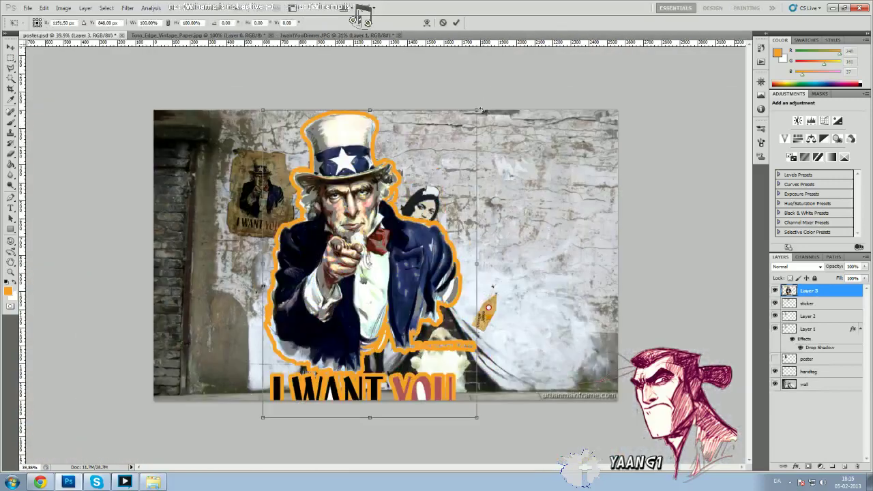
pyautogui.moveTo(481, 110); pyautogui.dragTo(351, 291)
pyautogui.moveTo(308, 353); pyautogui.dragTo(497, 169)
pyautogui.moveTo(541, 107); pyautogui.dragTo(498, 139)
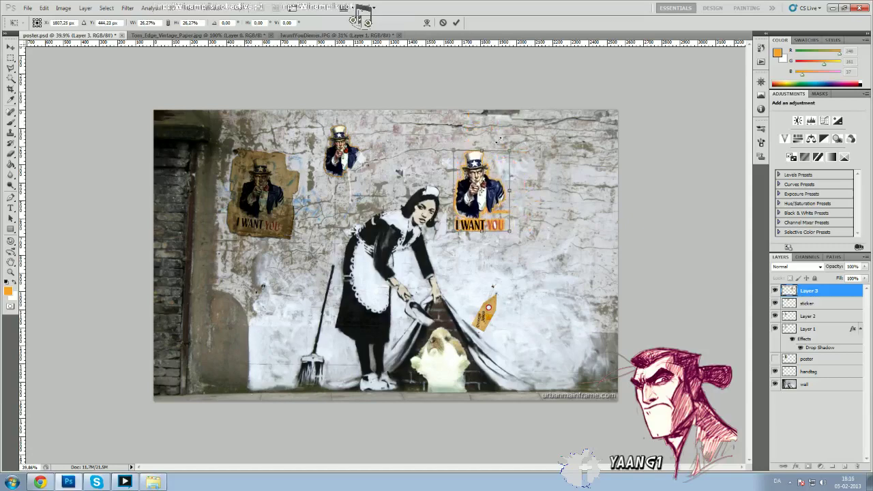
pyautogui.moveTo(478, 184); pyautogui.dragTo(492, 162)
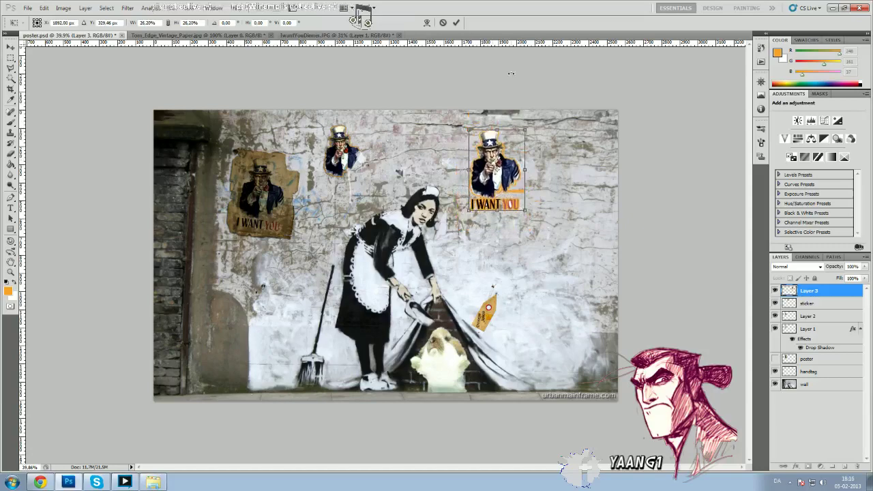
pyautogui.click(457, 22)
# Select the white interiors of the A and O in the new sticker's lettering with the Magic Wand and delete them
pyautogui.click(11, 79)
pyautogui.scroll(5, 539, 222)
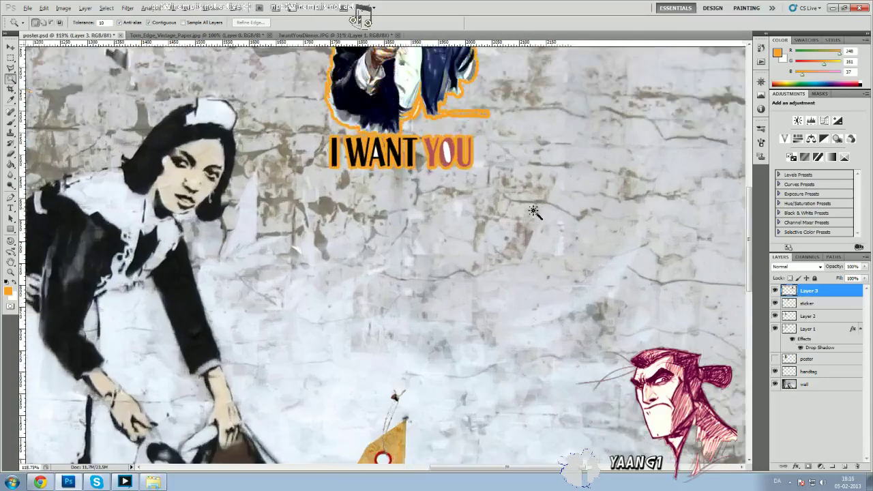
pyautogui.scroll(1, 534, 212)
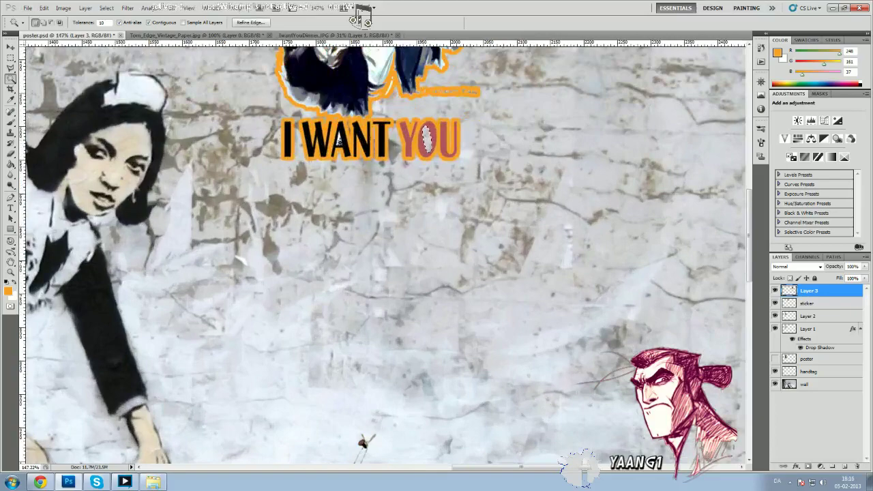
pyautogui.click(11, 58)
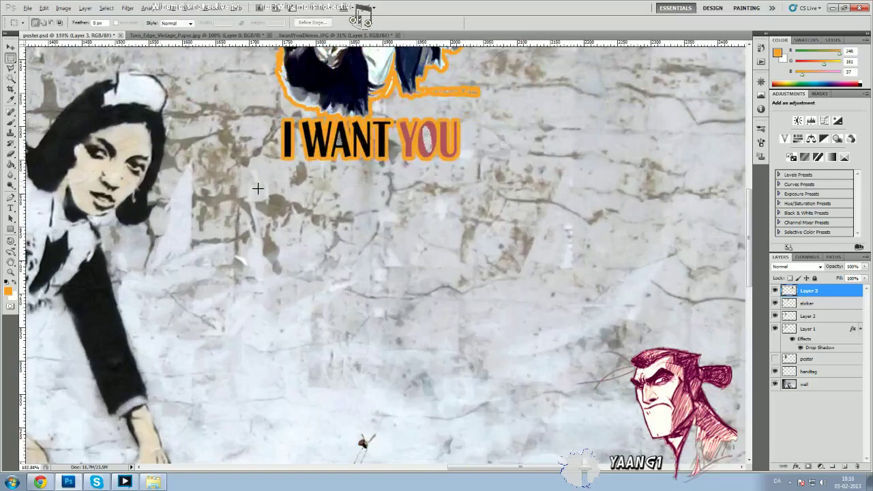
# Activate the Brush tool with the splatter tip and reduce its size to about 127 px
pyautogui.scroll(-4, 258, 189)
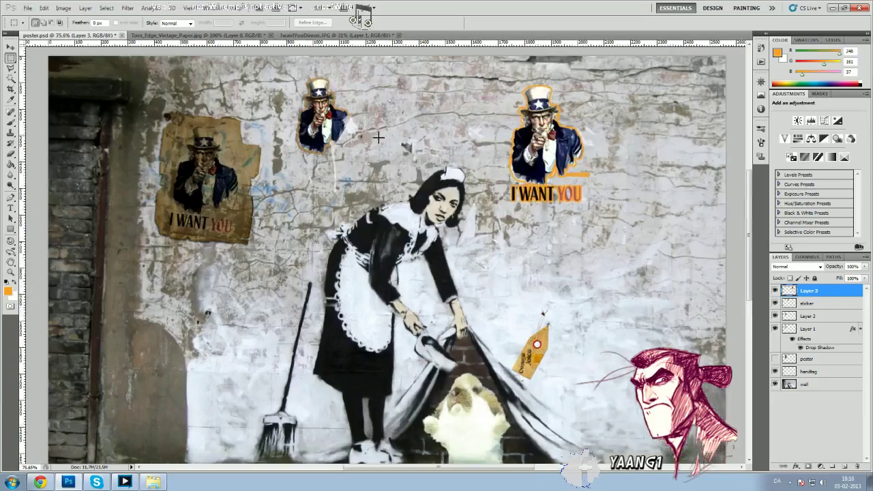
pyautogui.scroll(2, 378, 138)
pyautogui.moveTo(371, 120); pyautogui.dragTo(443, 182)
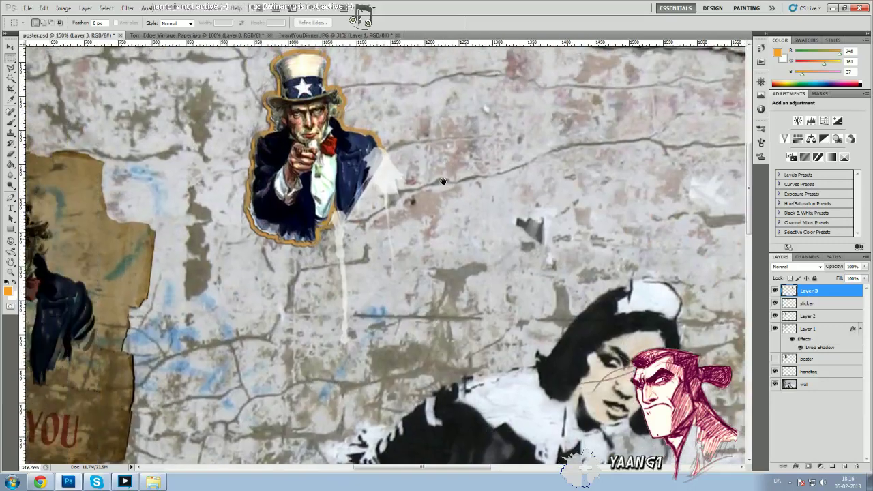
pyautogui.scroll(-3, 444, 187)
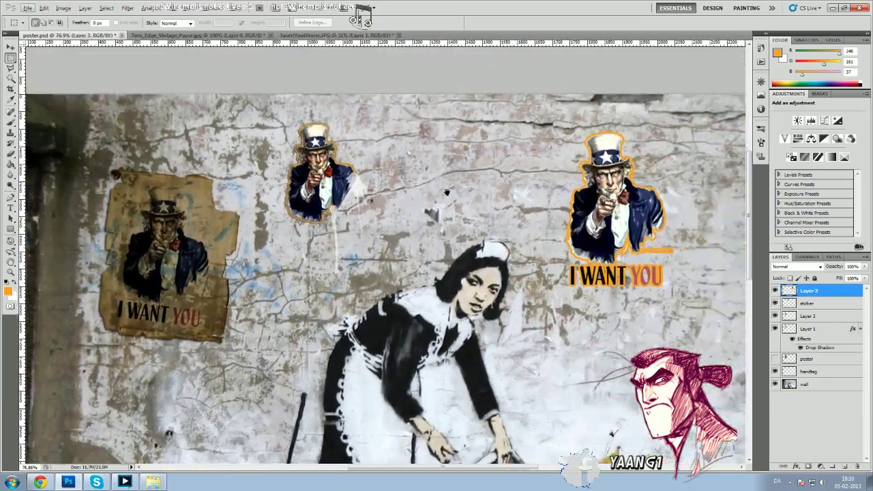
pyautogui.moveTo(446, 192); pyautogui.dragTo(386, 186)
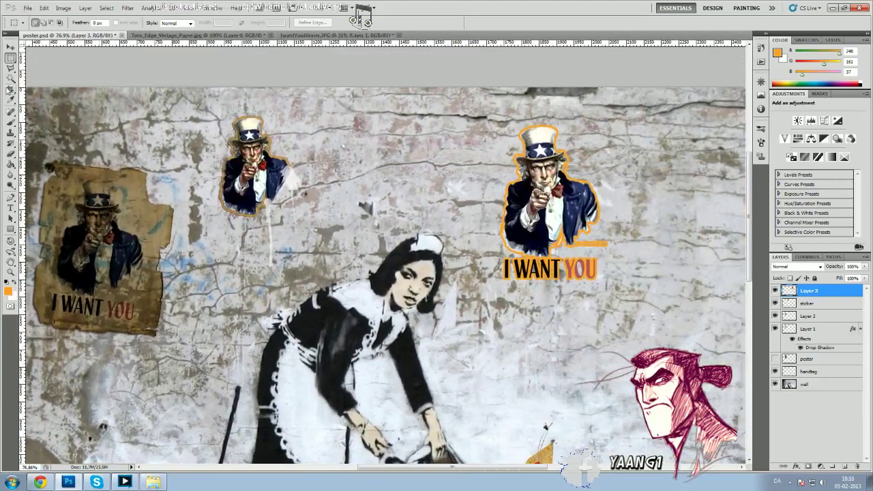
pyautogui.click(12, 124)
pyautogui.rightClick(12, 126)
pyautogui.click(42, 124)
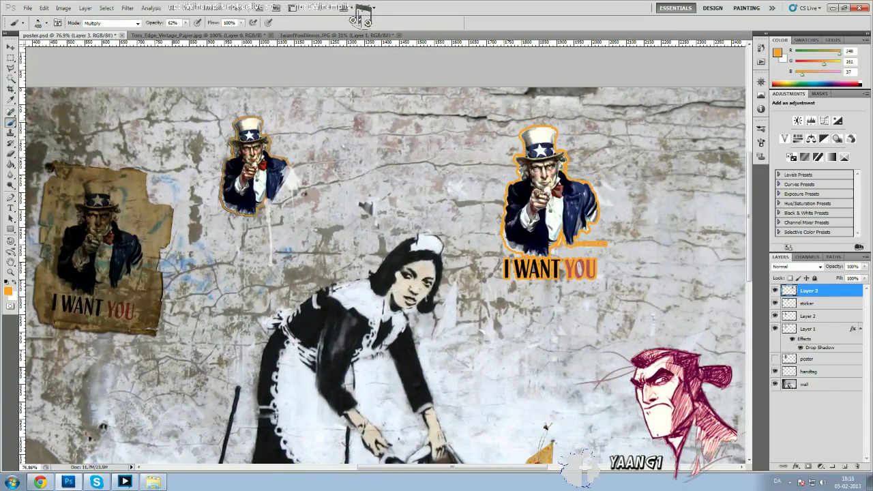
pyautogui.click(48, 26)
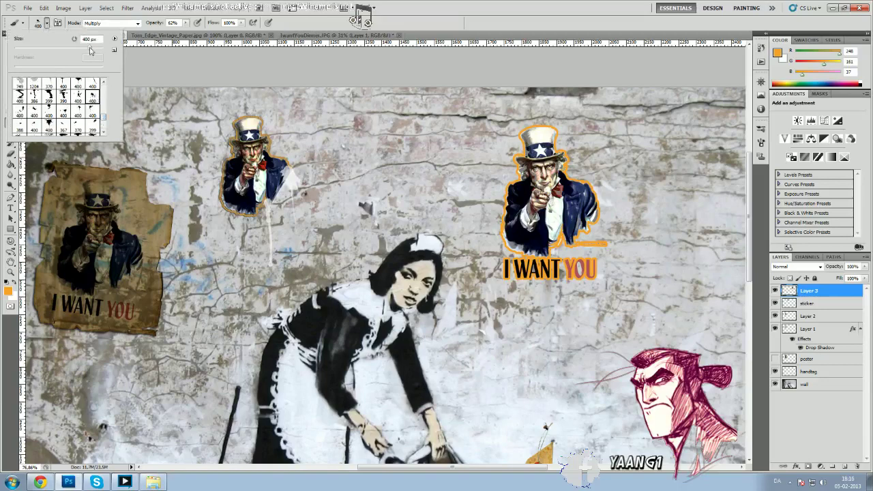
pyautogui.moveTo(90, 48); pyautogui.dragTo(67, 48)
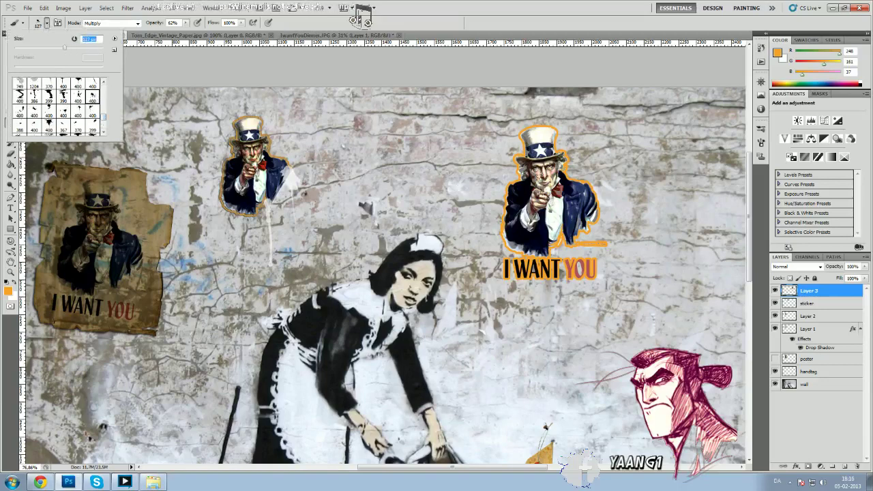
# Set the foreground colour to black and brush splatter wear over the new sticker's "YOU" lettering on Layer 3
pyautogui.click(6, 281)
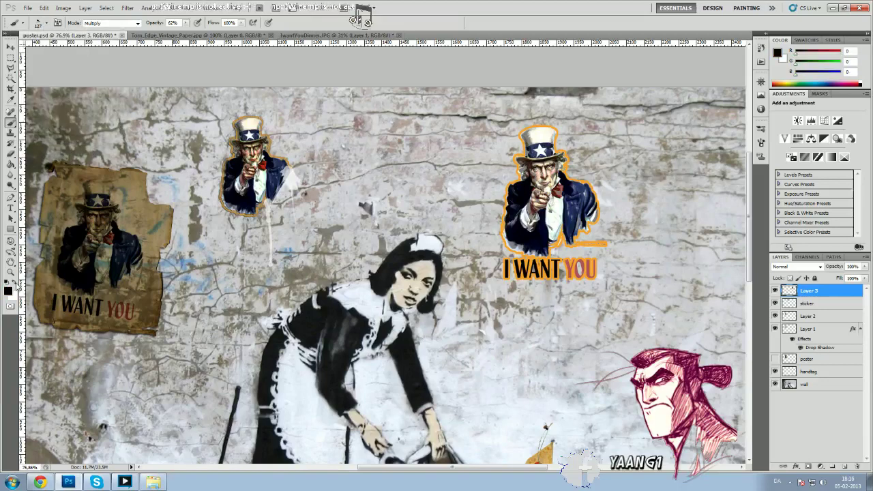
pyautogui.click(15, 284)
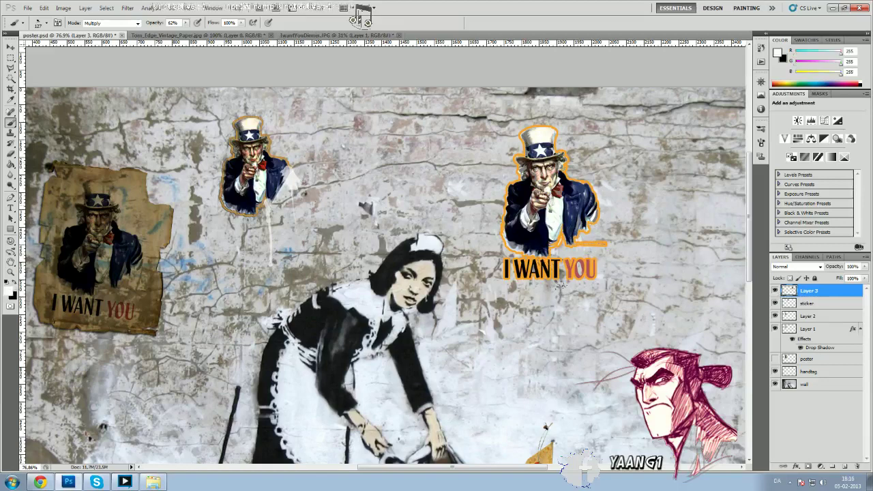
pyautogui.click(775, 290)
pyautogui.click(776, 290)
pyautogui.press('x')
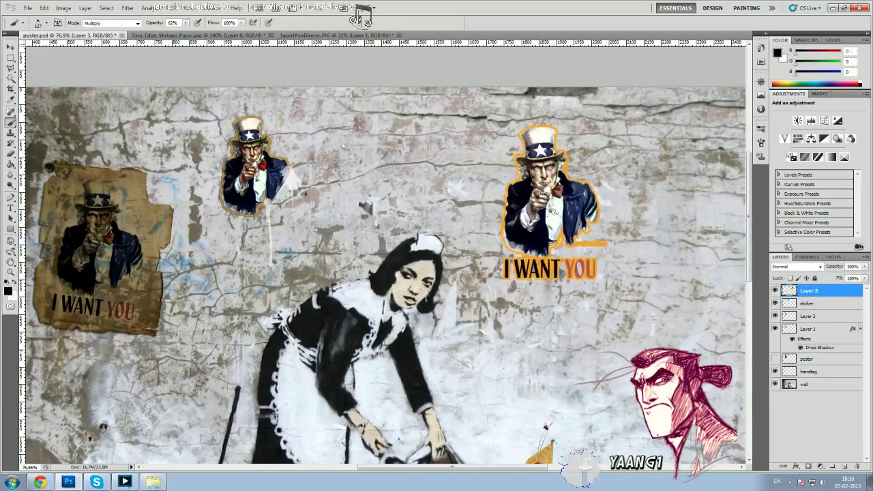
pyautogui.moveTo(577, 257); pyautogui.dragTo(586, 280)
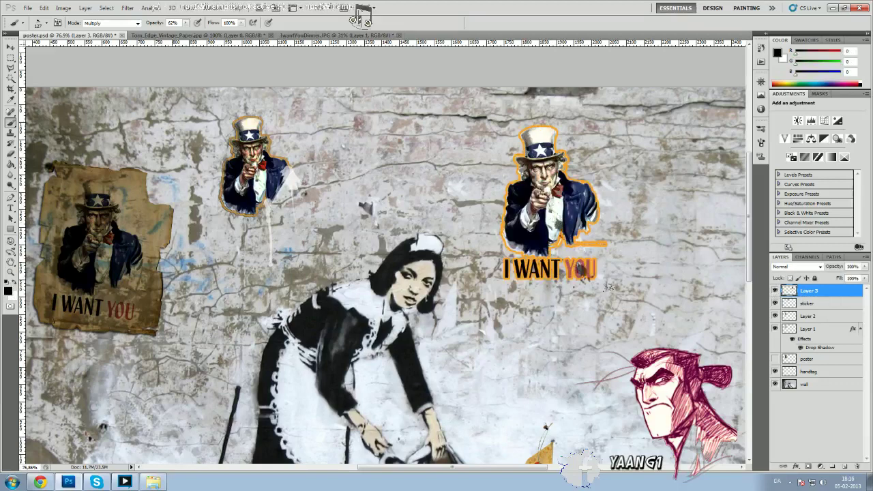
# Apply a Drop Shadow layer style to Layer 3 so the new sticker stands out from the wall
pyautogui.rightClick(11, 122)
pyautogui.click(56, 123)
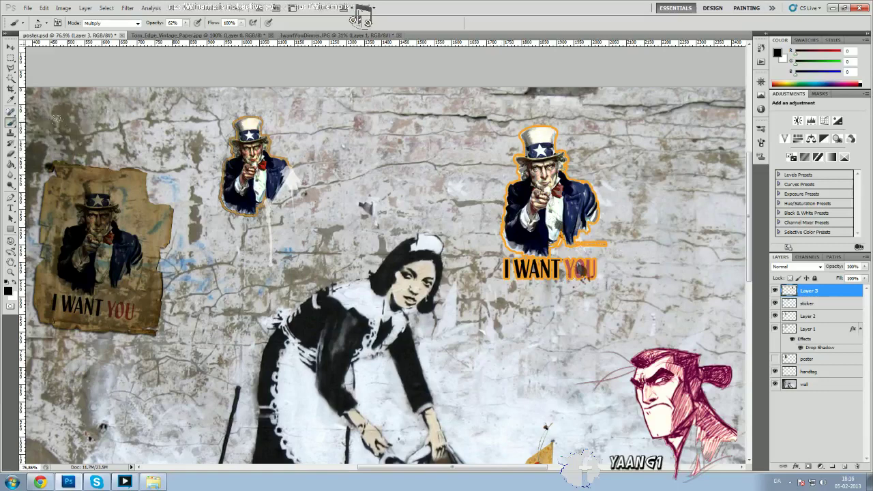
pyautogui.scroll(-3, 430, 172)
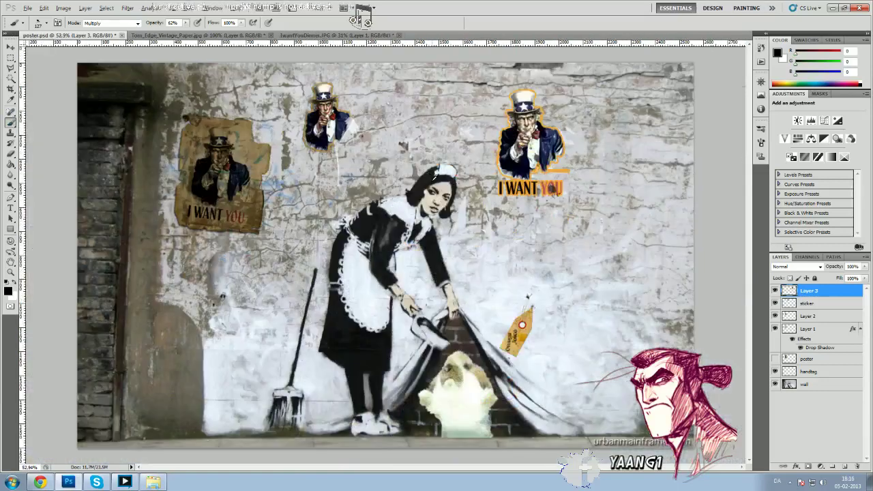
pyautogui.doubleClick(834, 289)
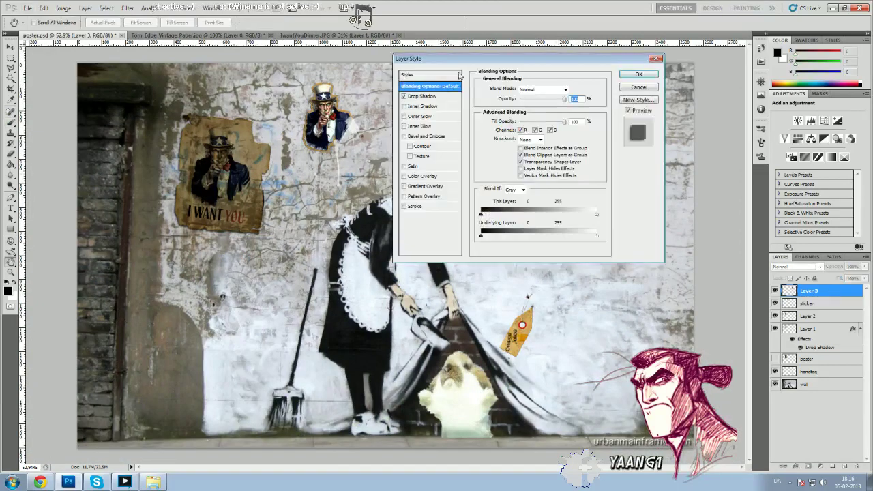
pyautogui.moveTo(485, 61); pyautogui.dragTo(251, 89)
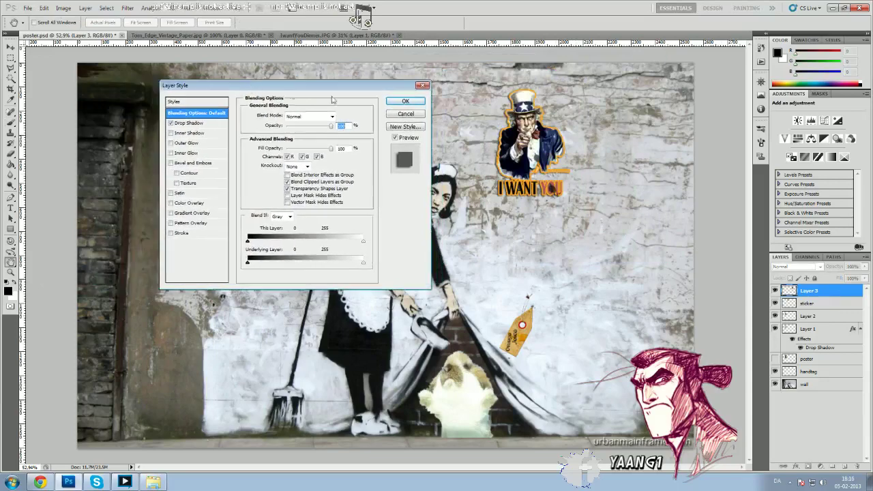
pyautogui.click(406, 102)
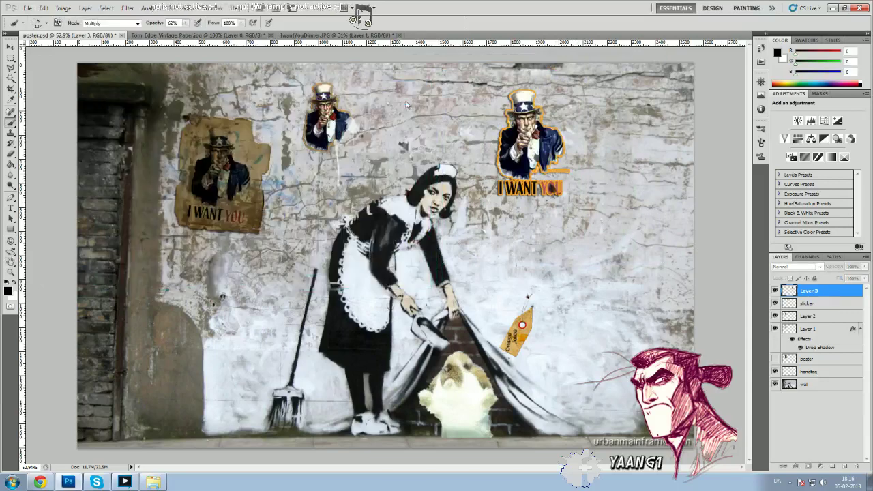
# Apply a Brightness/Contrast adjustment to Layer 3, lowering the brightness slightly and setting the contrast to -9
pyautogui.click(62, 7)
pyautogui.moveTo(85, 31)
pyautogui.click(198, 32)
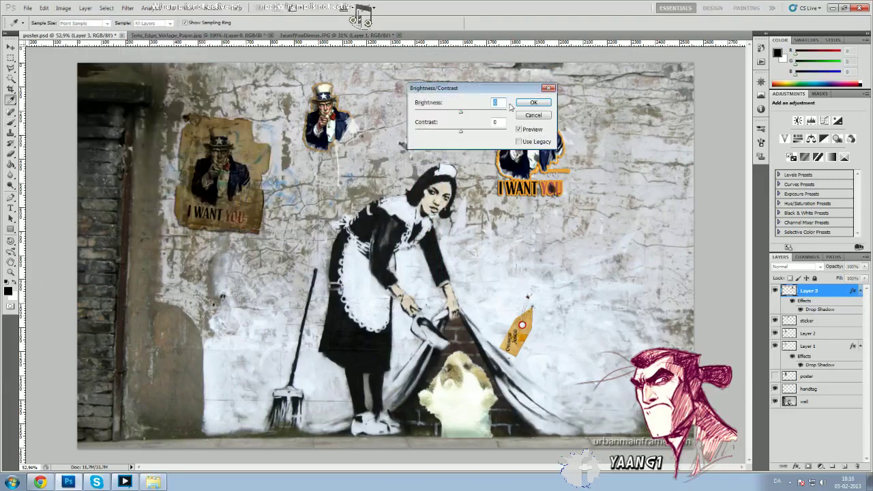
pyautogui.moveTo(389, 107)
pyautogui.mouseDown()
pyautogui.moveTo(377, 111)
pyautogui.moveTo(405, 130)
pyautogui.moveTo(382, 130)
pyautogui.moveTo(388, 111)
pyautogui.mouseUp()
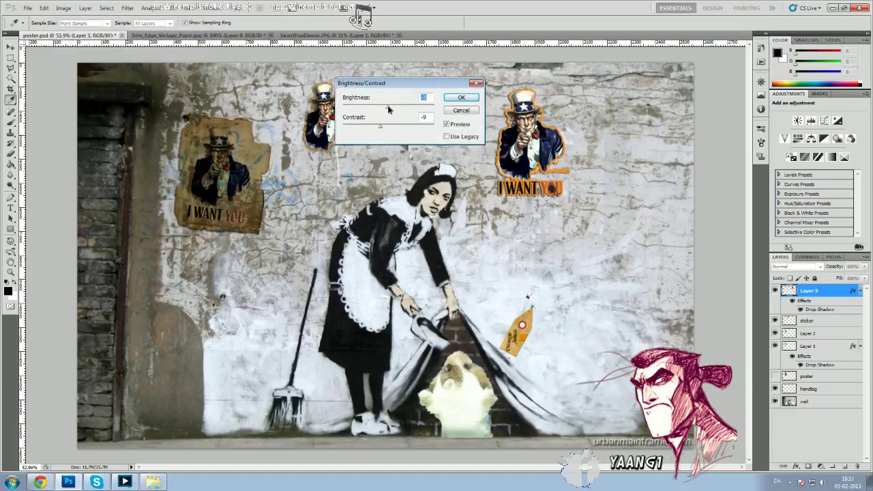
pyautogui.click(462, 97)
# Apply Levels to Layer 3 with the black input level at 13 and the white input level slightly lowered
pyautogui.click(63, 7)
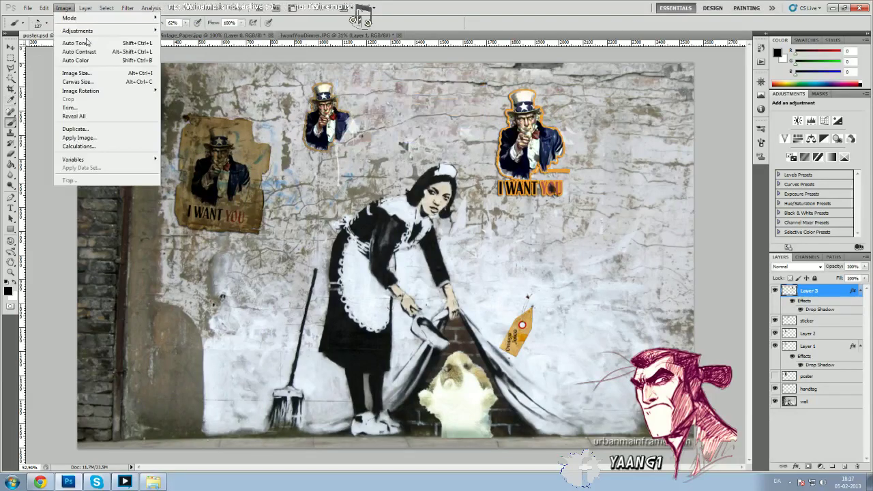
pyautogui.moveTo(77, 31)
pyautogui.click(246, 43)
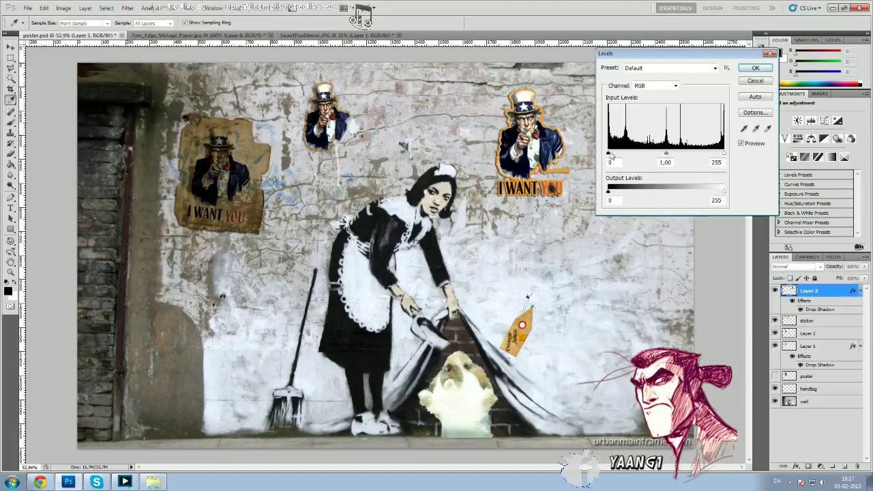
pyautogui.moveTo(610, 156)
pyautogui.mouseDown()
pyautogui.moveTo(627, 156)
pyautogui.moveTo(614, 156)
pyautogui.mouseUp()
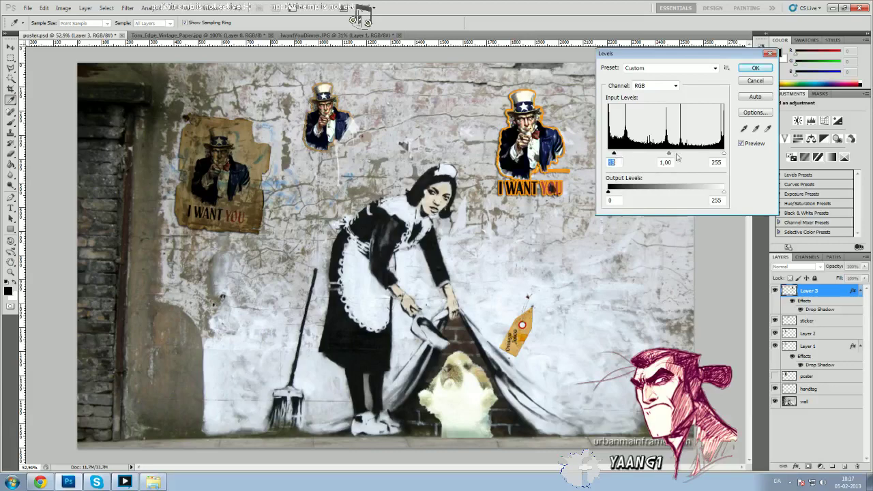
pyautogui.moveTo(724, 155); pyautogui.dragTo(719, 156)
pyautogui.click(756, 67)
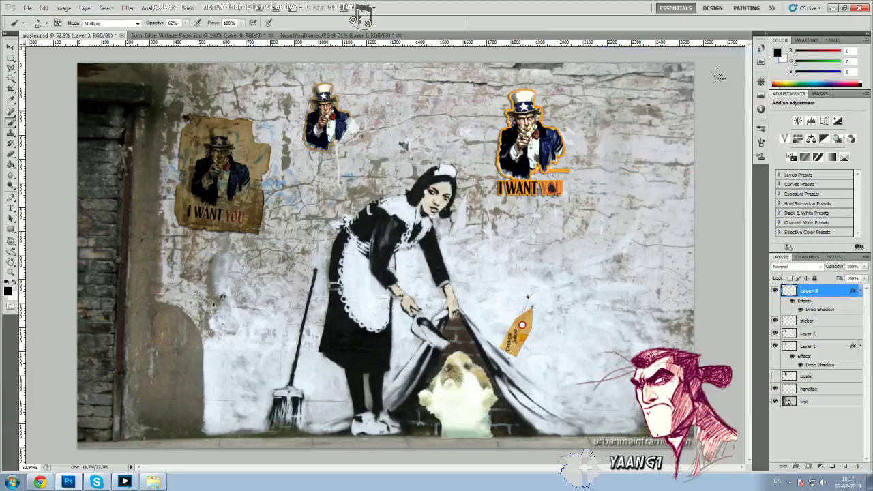
# Scale down the sticker on the wall to the right of the maid and set its layer's blend mode to Multiply
pyautogui.hotkey('ctrl', 't')
pyautogui.moveTo(571, 89); pyautogui.dragTo(574, 144)
pyautogui.click(456, 22)
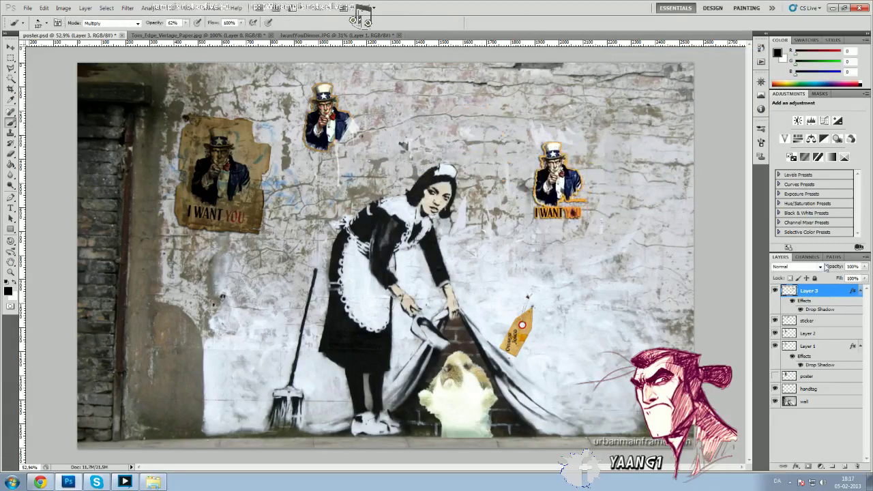
pyautogui.click(821, 267)
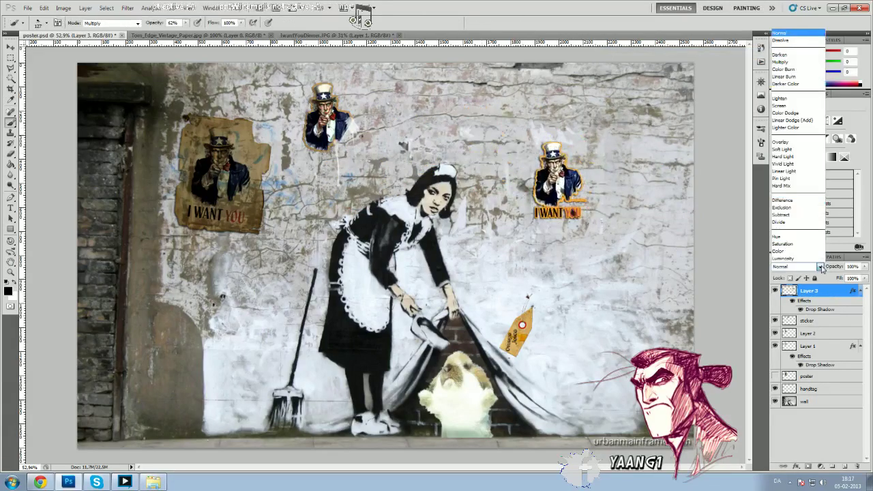
pyautogui.click(797, 69)
# Move the Layer 3 sticker to the upper wall above the maid's head, beside the first Uncle Sam sticker
pyautogui.click(12, 47)
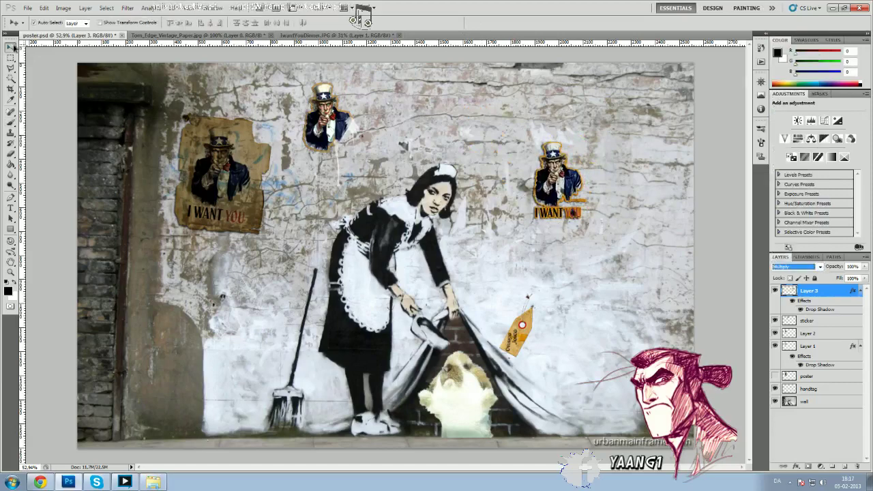
pyautogui.moveTo(574, 199)
pyautogui.mouseDown()
pyautogui.moveTo(593, 213)
pyautogui.moveTo(602, 248)
pyautogui.moveTo(574, 209)
pyautogui.mouseUp()
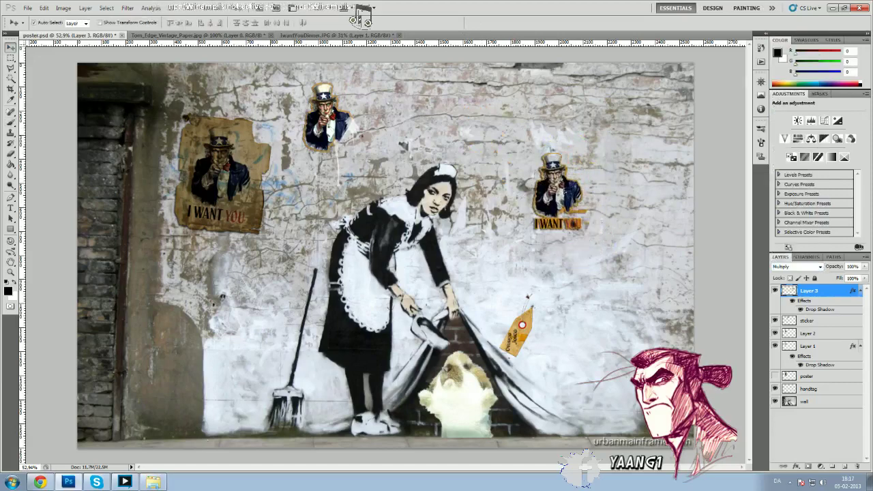
pyautogui.scroll(3, 336, 139)
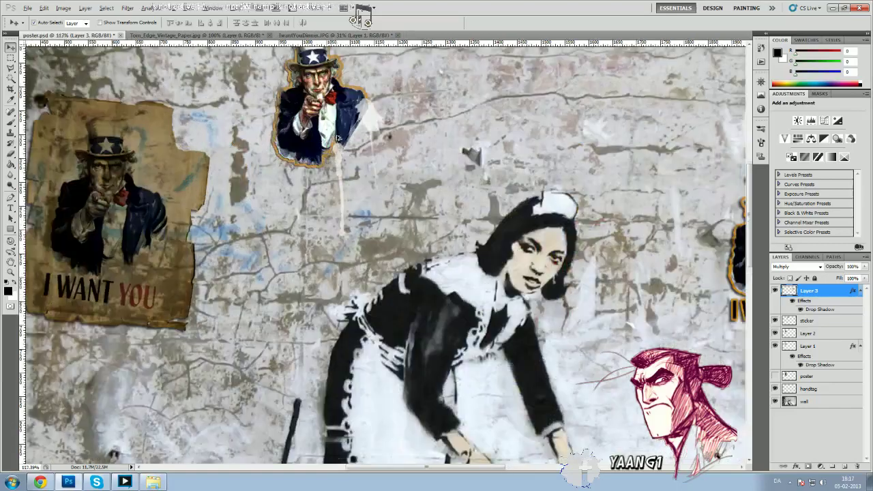
pyautogui.scroll(-2, 577, 197)
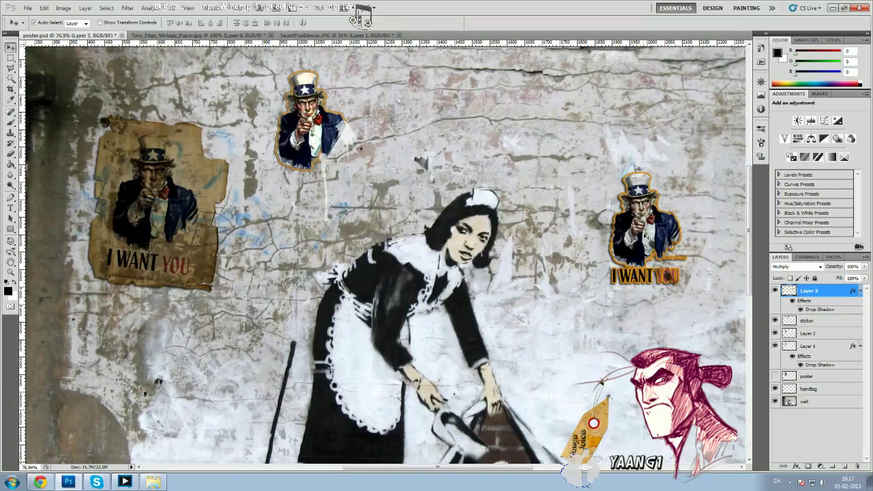
pyautogui.moveTo(646, 237); pyautogui.dragTo(469, 130)
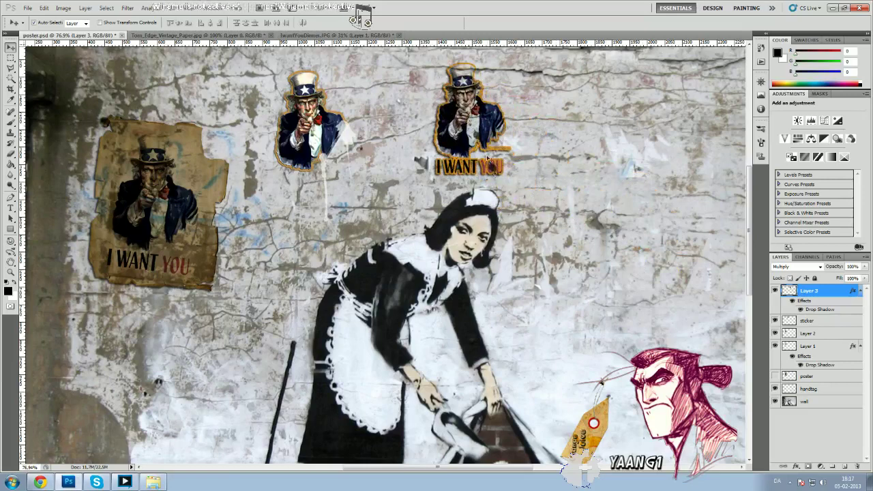
pyautogui.moveTo(463, 130); pyautogui.dragTo(419, 125)
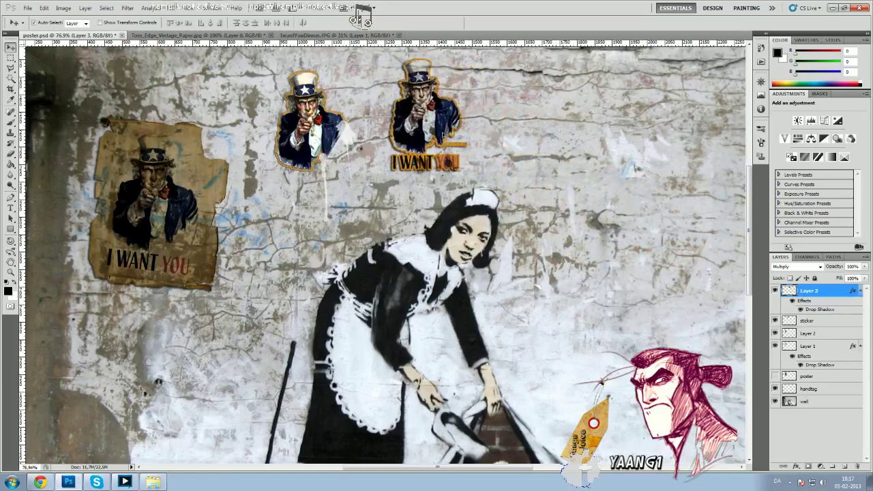
pyautogui.scroll(-1, 437, 138)
pyautogui.press('alt')
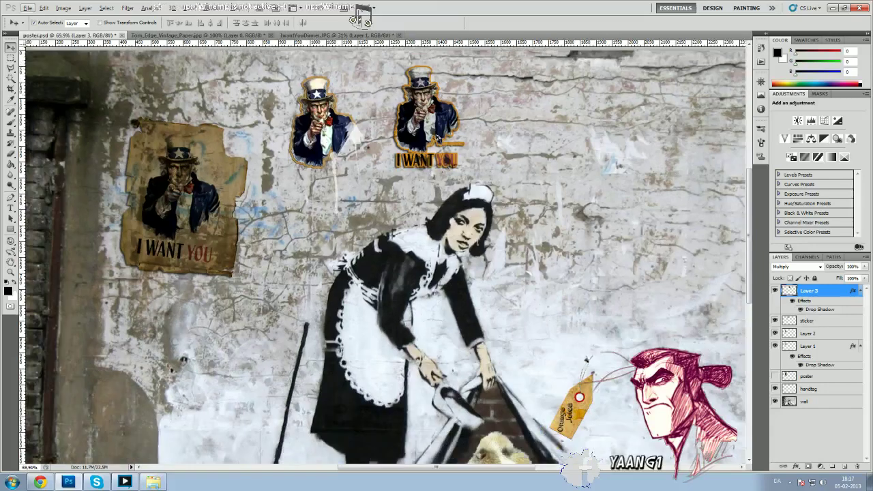
pyautogui.scroll(-1, 437, 138)
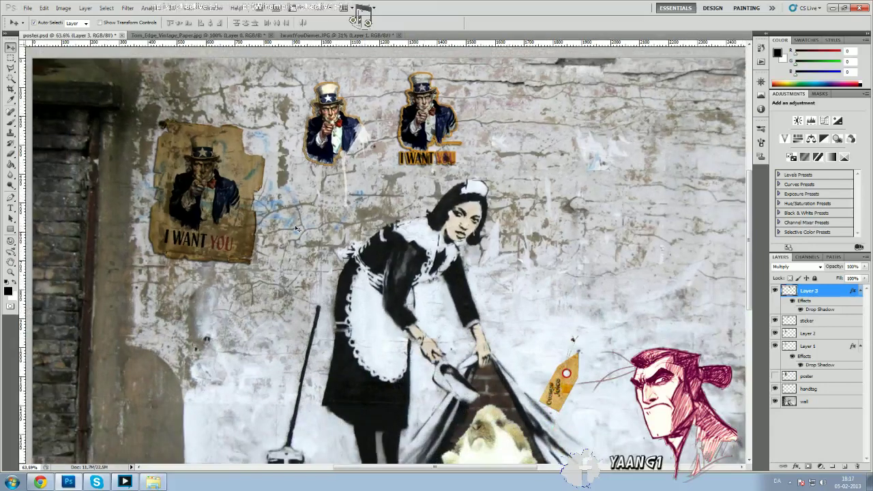